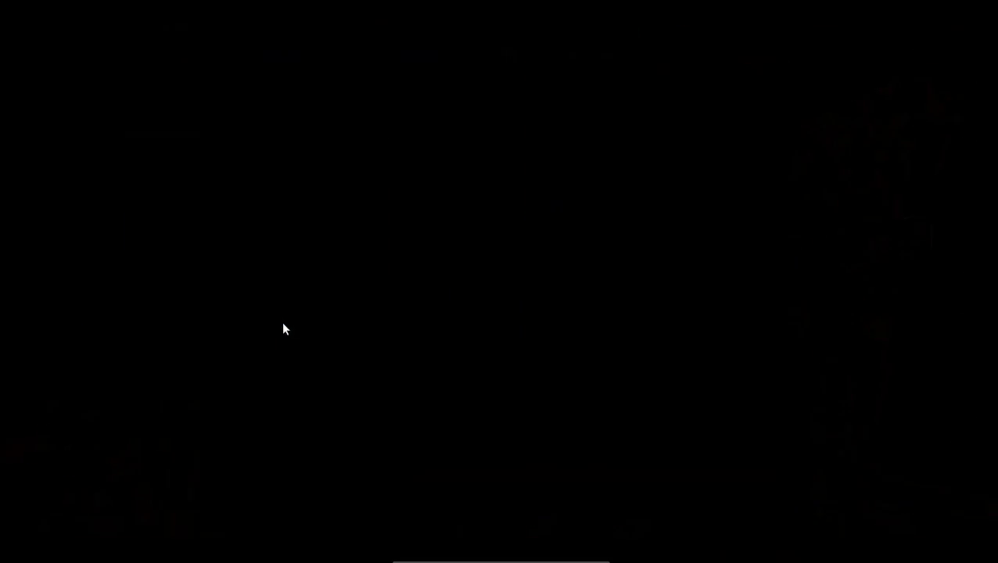
- Enter the account password on the logon screen and sign in to the desktop
click(517, 418)
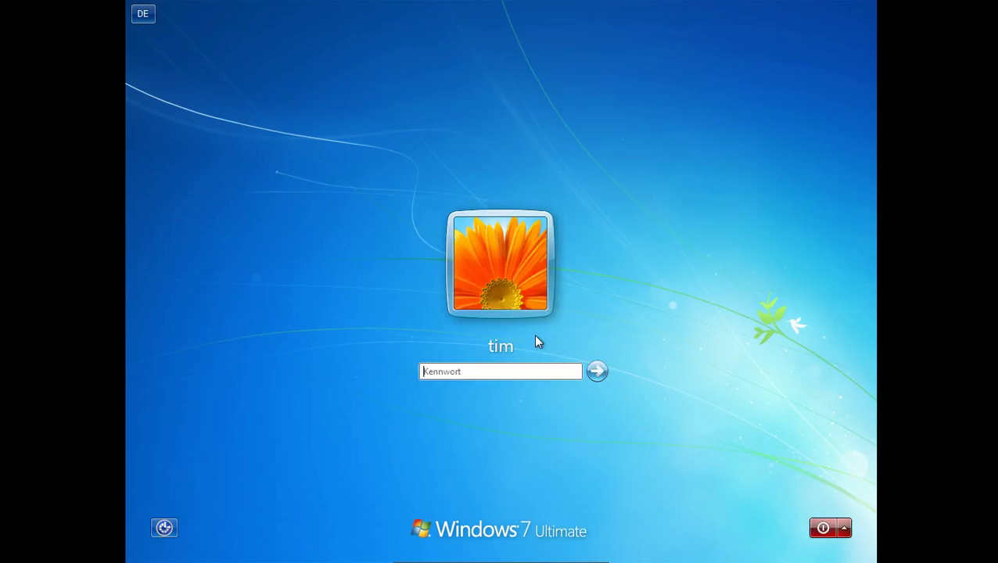
text(••)
key(BackSpace)
key(BackSpace)
key(BackSpace)
key(BackSpace)
key(BackSpace)
key(BackSpace)
key(BackSpace)
key(BackSpace)
text(••)
key(Return)
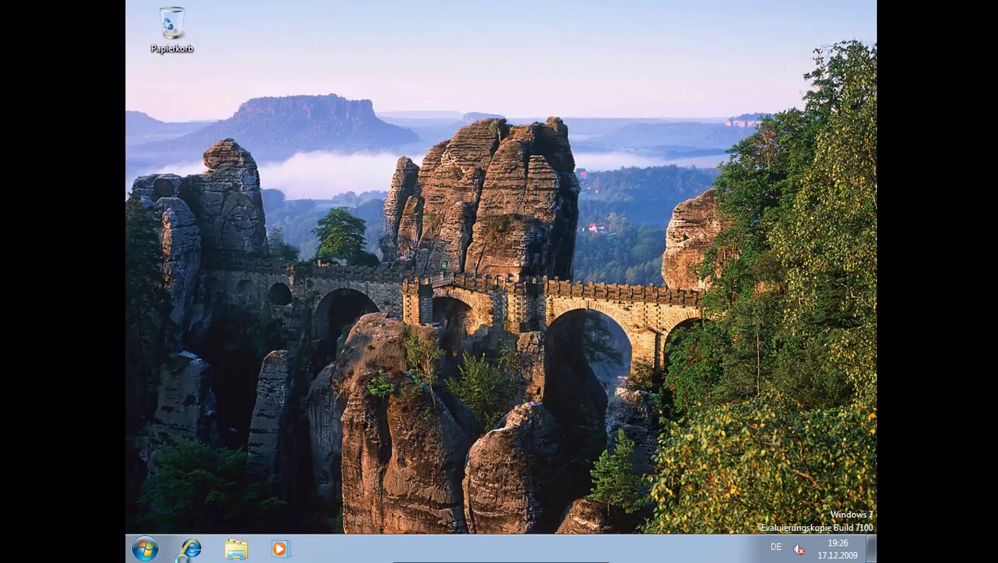
- Open the desktop's window colour and appearance settings and set the 3D-Objekte font colour to red
right_click(352, 158)
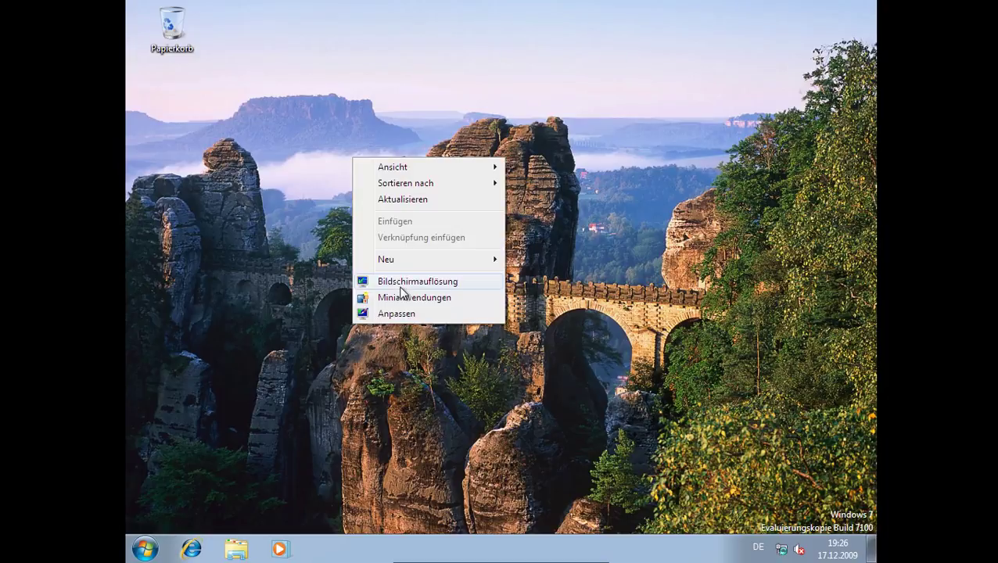
click(400, 312)
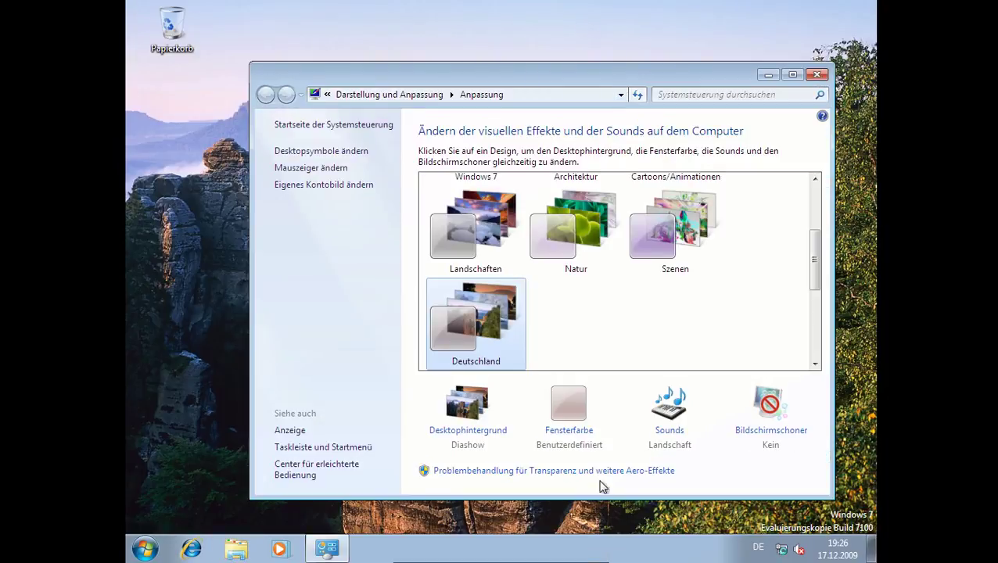
click(591, 432)
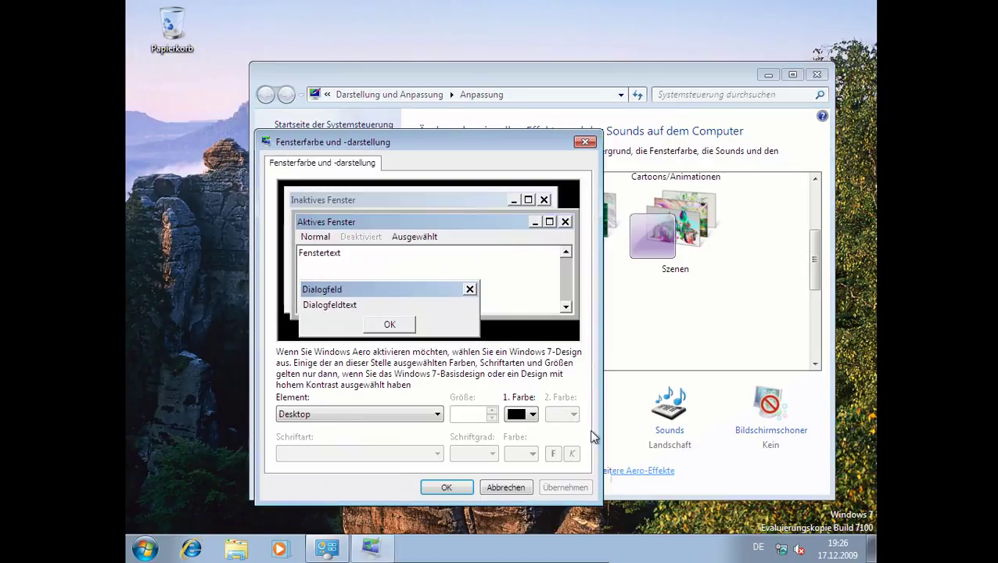
click(391, 413)
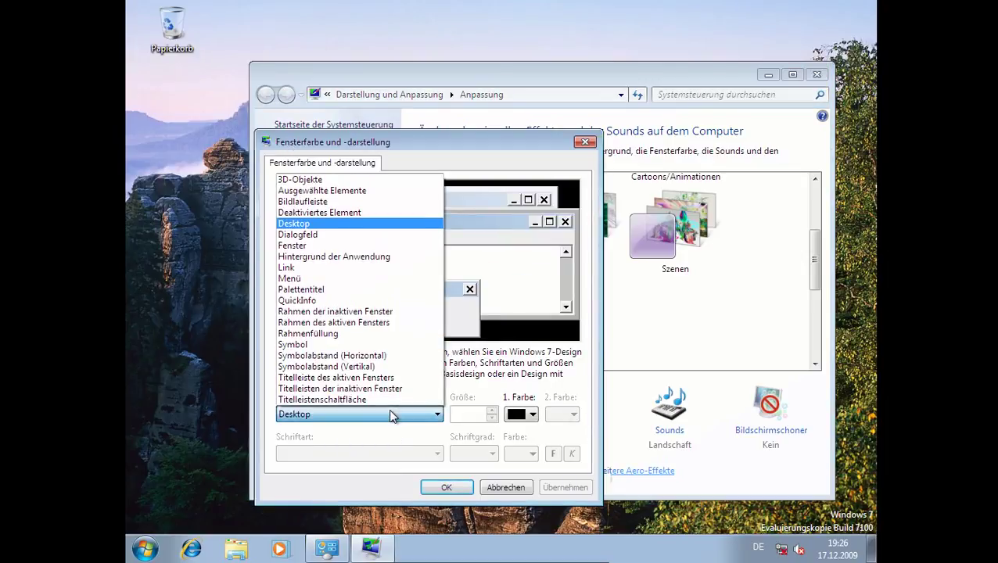
click(328, 179)
click(521, 454)
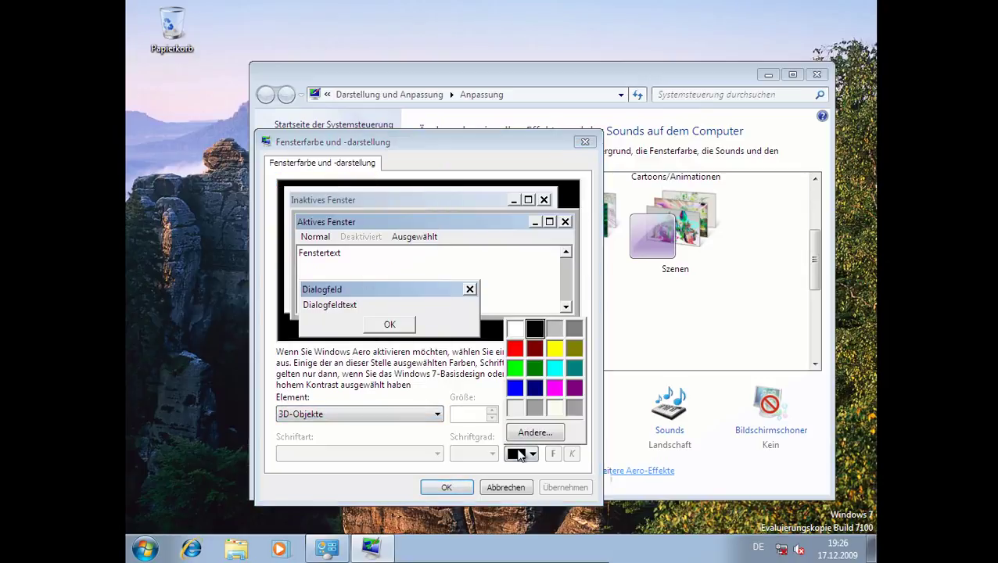
click(514, 349)
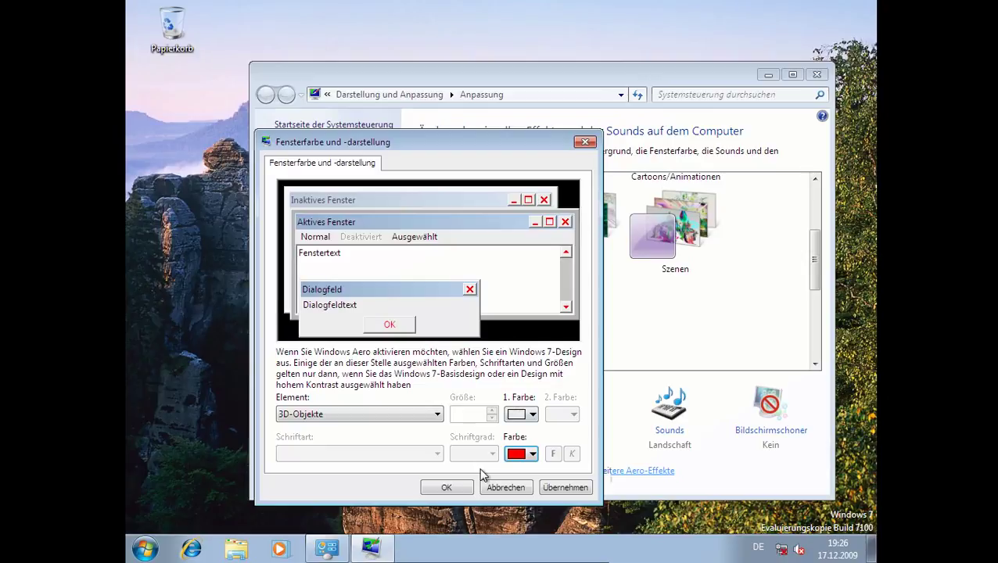
- Set the first colour of the Desktop element to dark green and apply the appearance changes
click(376, 413)
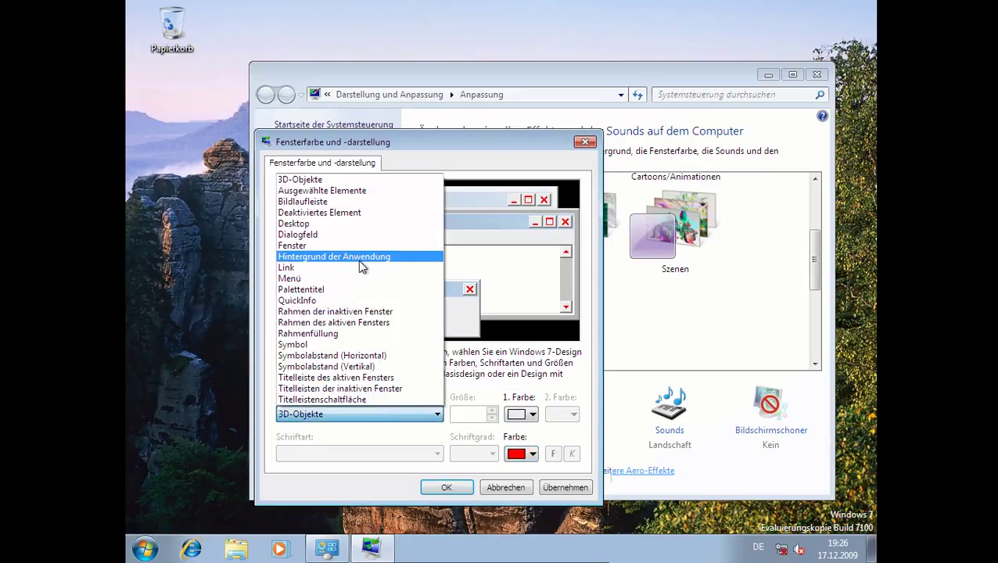
click(361, 225)
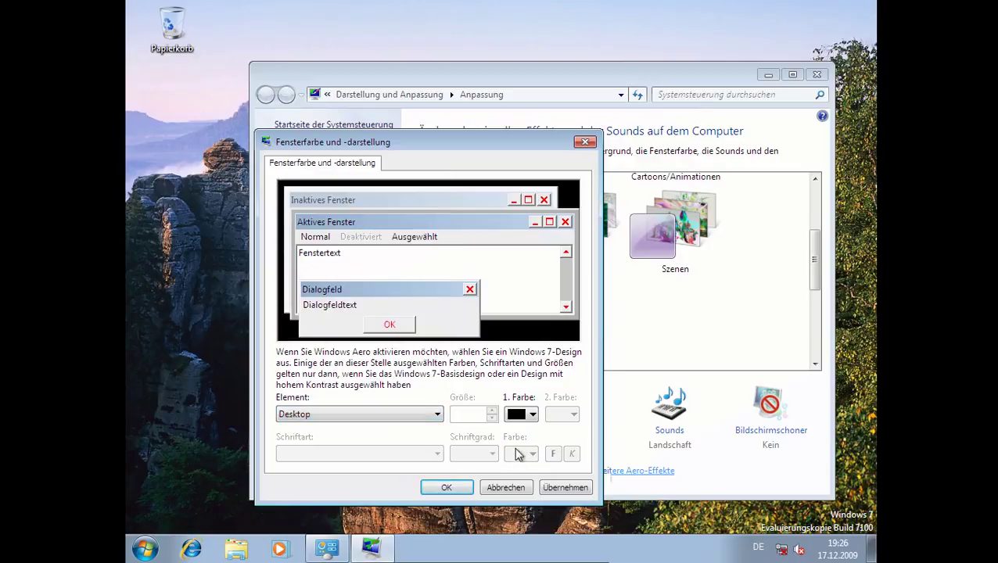
click(520, 416)
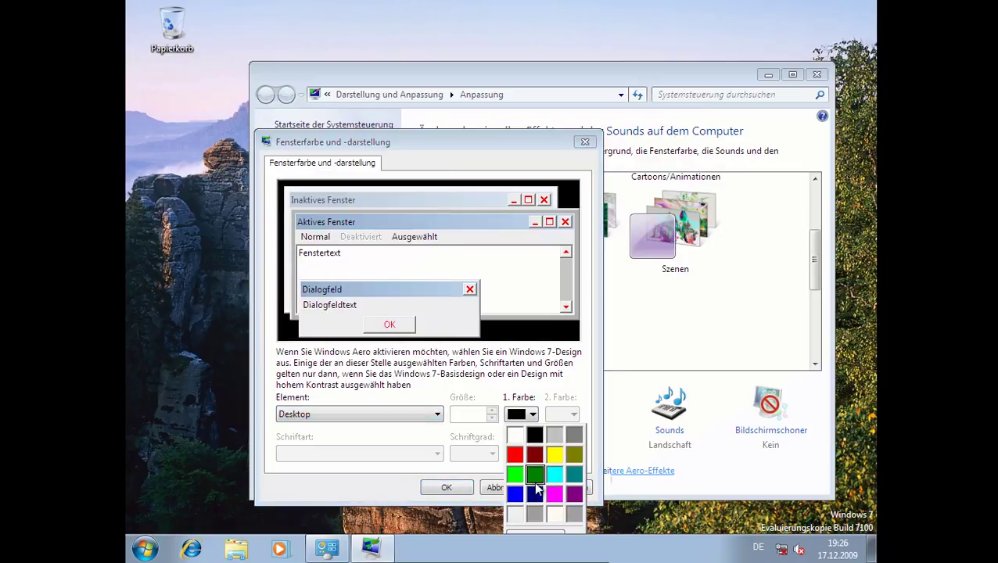
click(537, 480)
click(463, 490)
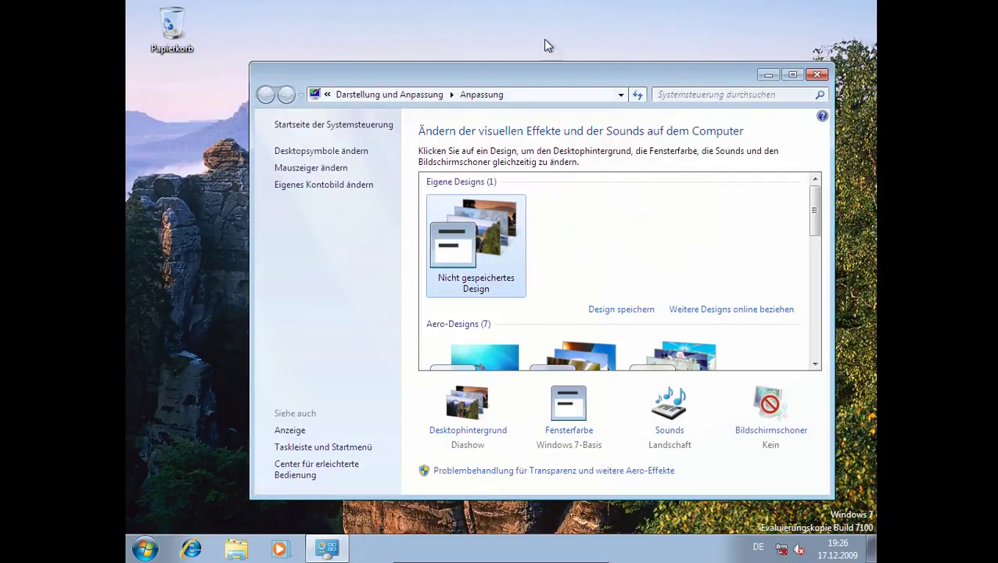
- Choose the 3D-Text screen saver in the screen saver settings and preview it
click(784, 436)
click(252, 242)
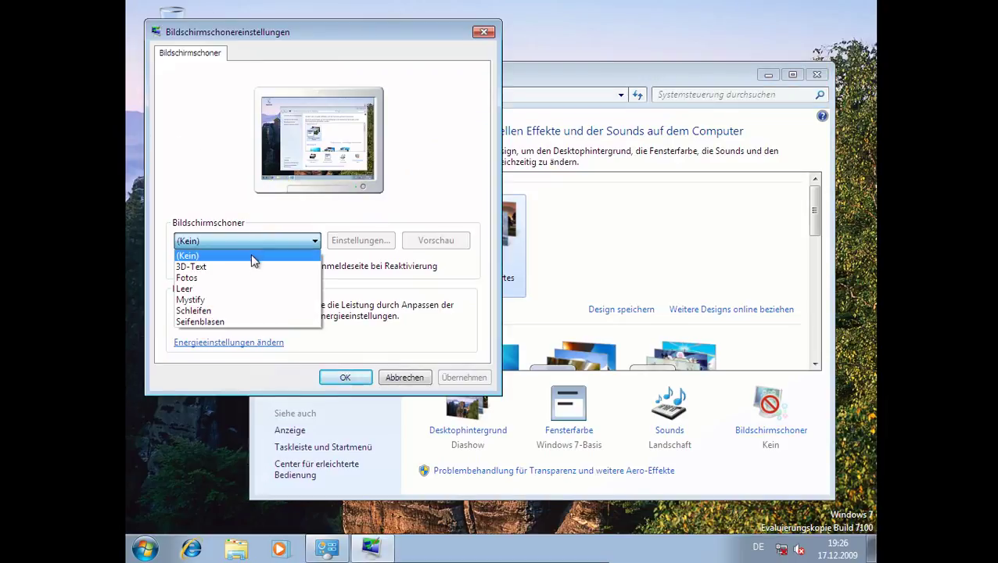
click(252, 268)
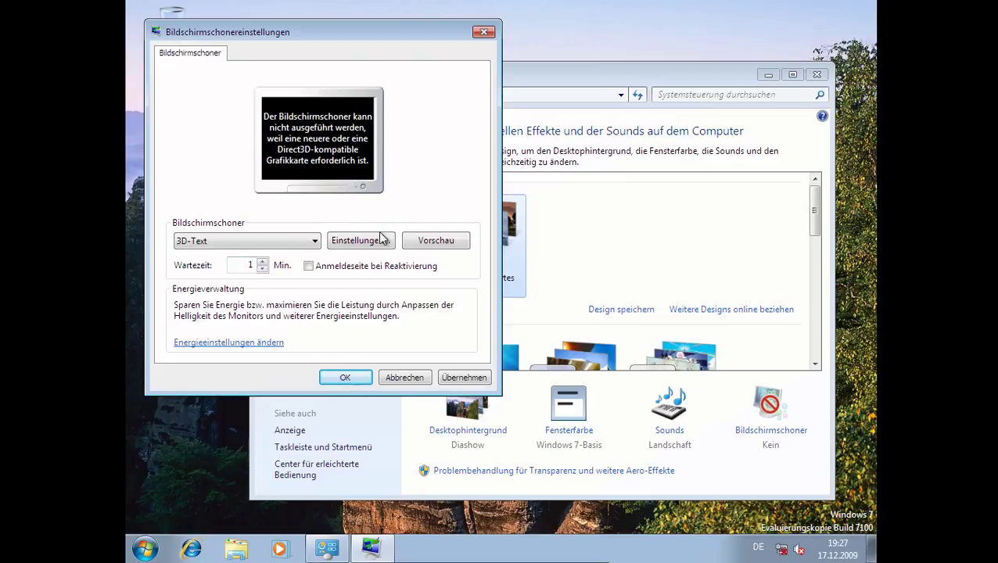
click(438, 240)
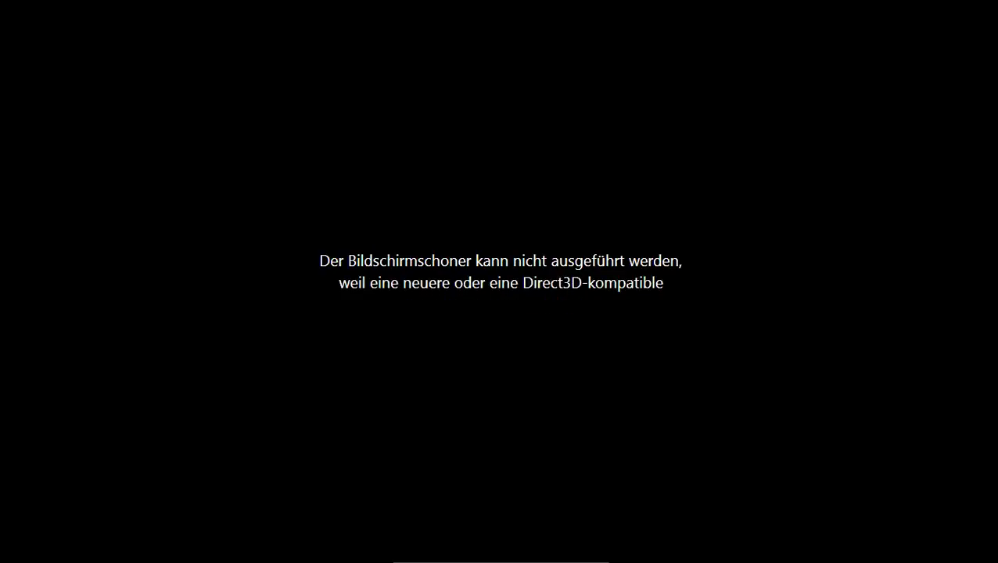
click(442, 242)
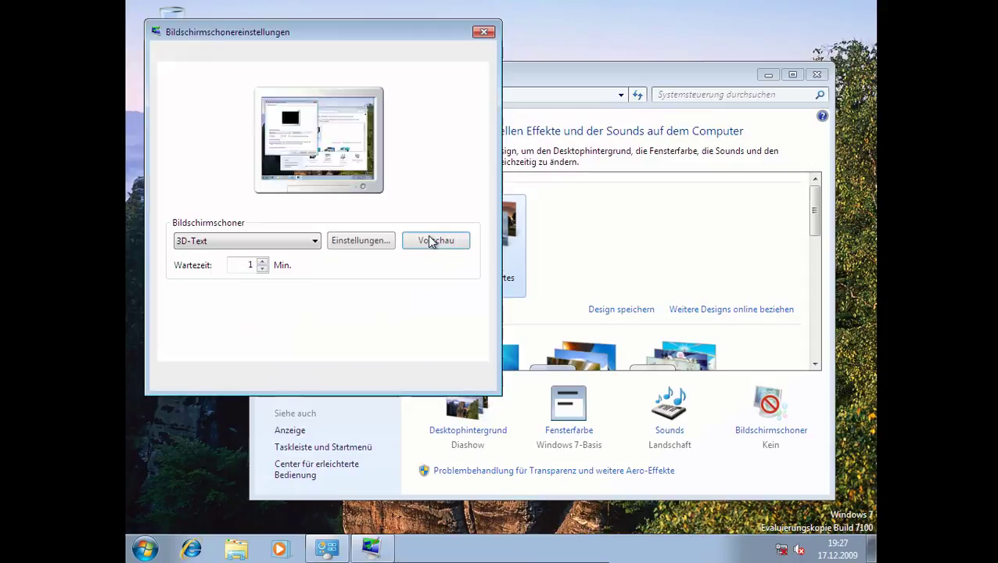
click(432, 240)
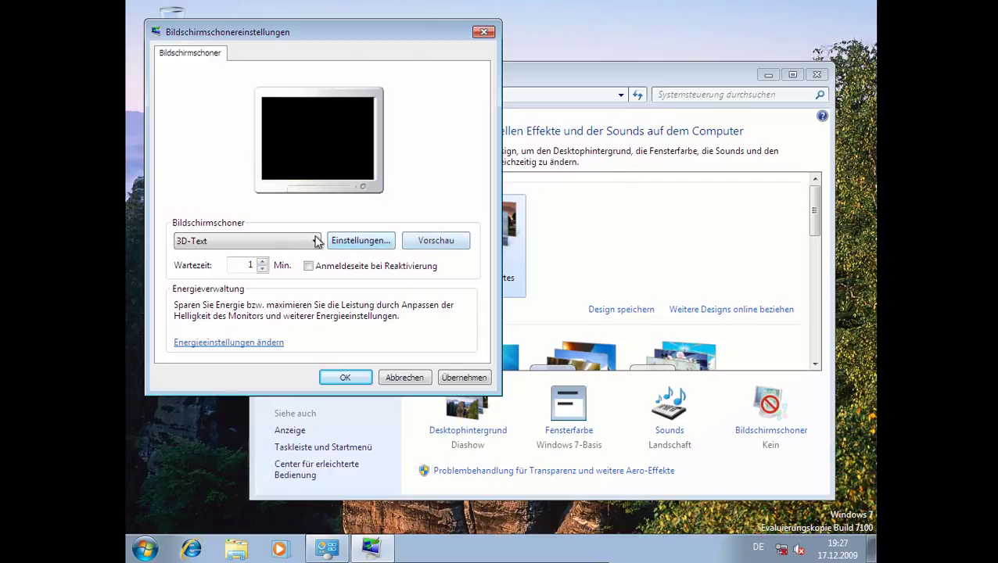
- Select the Mystify screen saver, discard the screen saver changes and close the personalization window
click(259, 239)
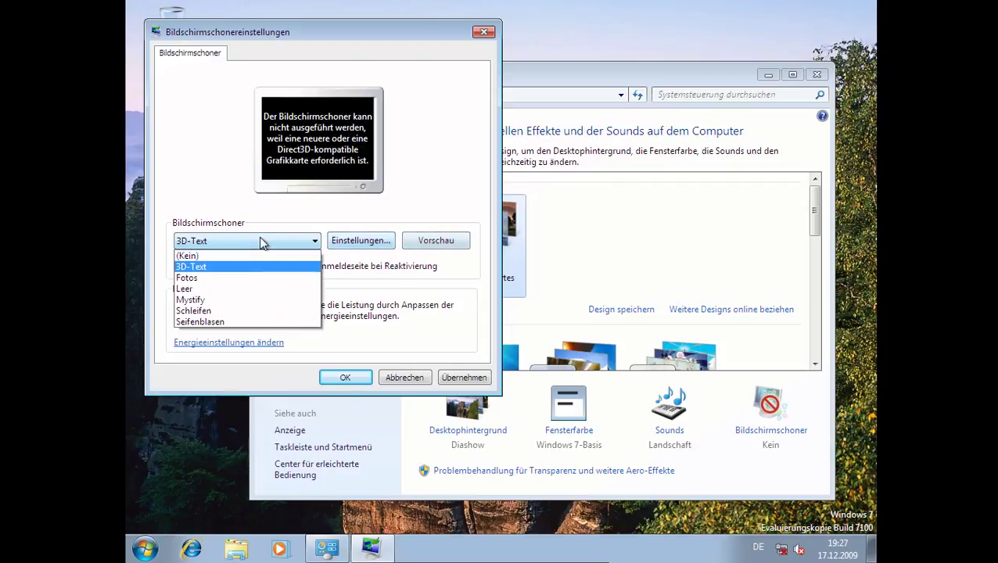
click(246, 301)
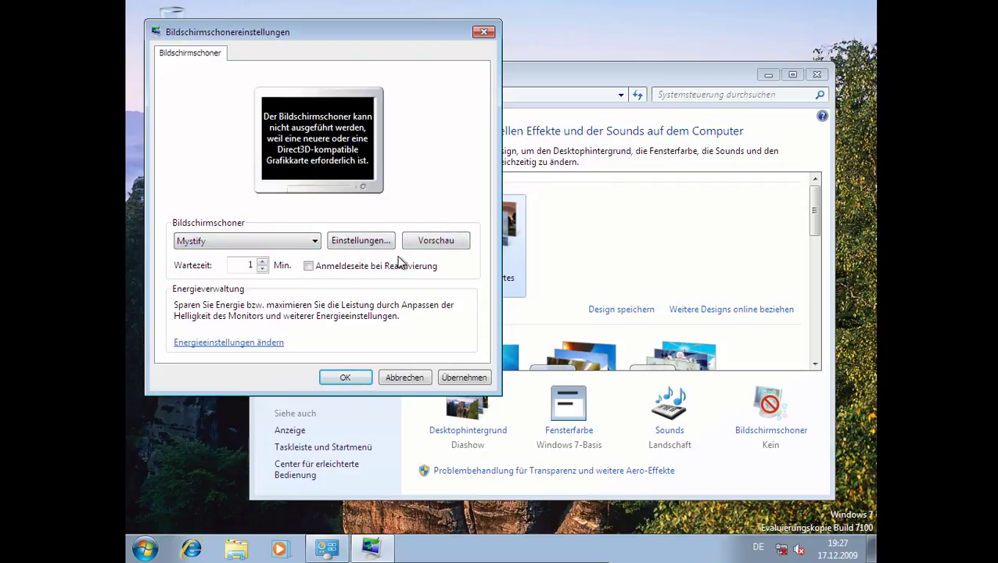
click(405, 376)
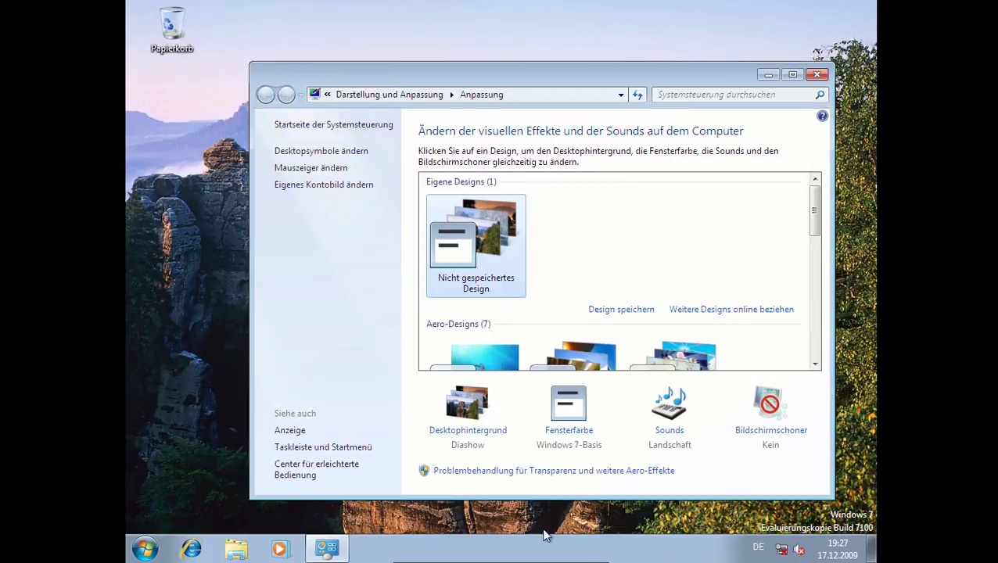
click(818, 74)
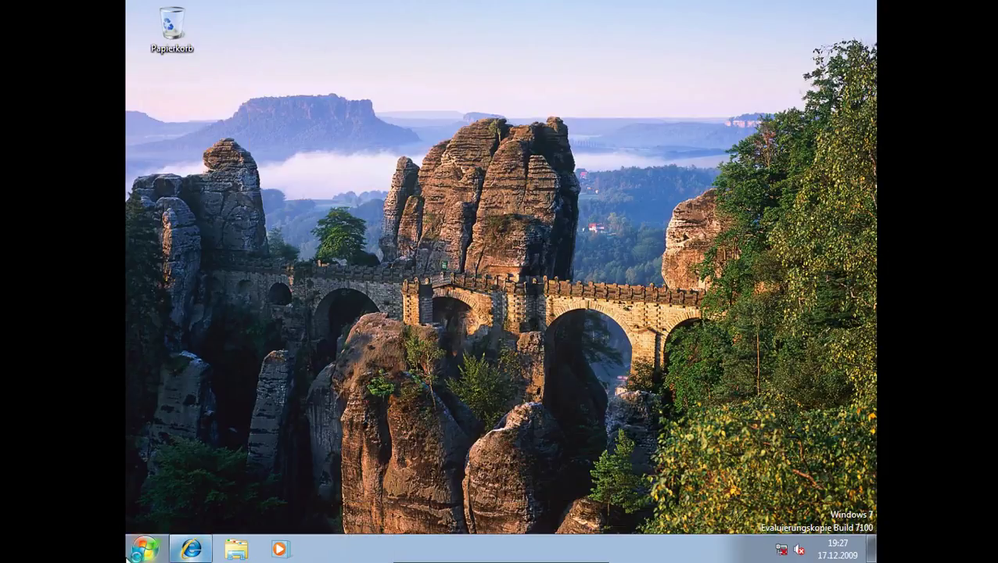
- Launch Windows Media Center, close Internet Explorer after postponing its setup, and dismiss the Media Center graphics warning
click(145, 549)
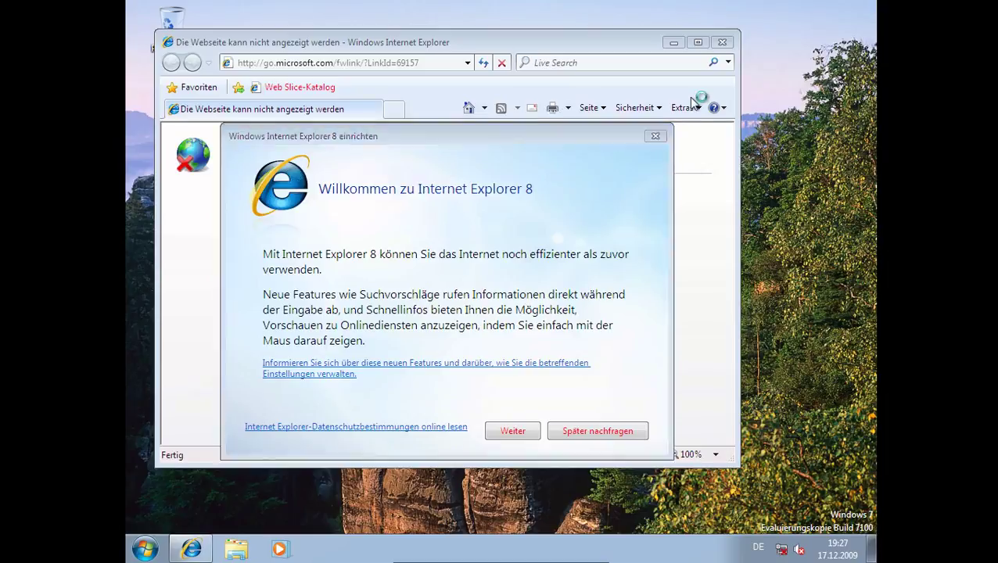
click(583, 431)
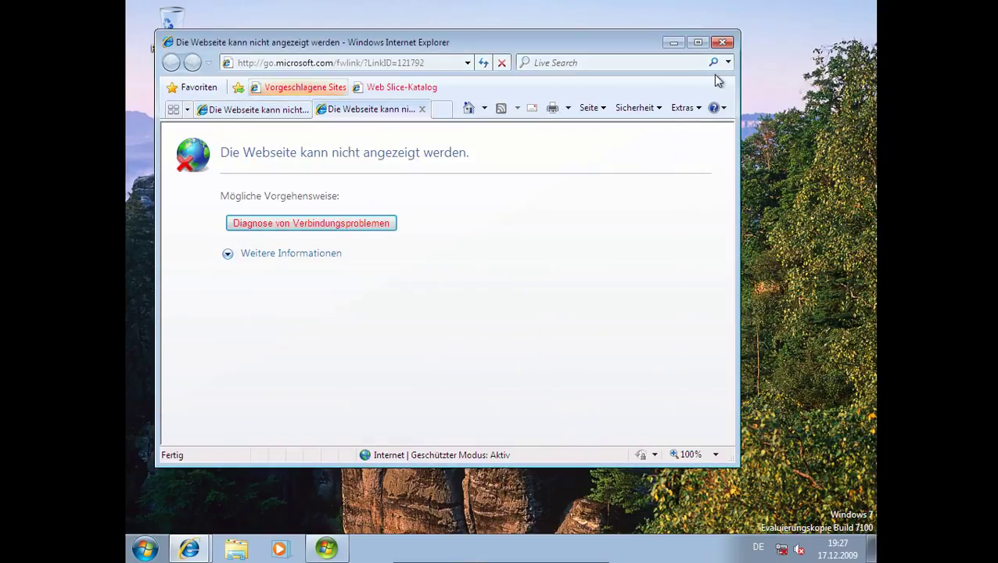
click(722, 42)
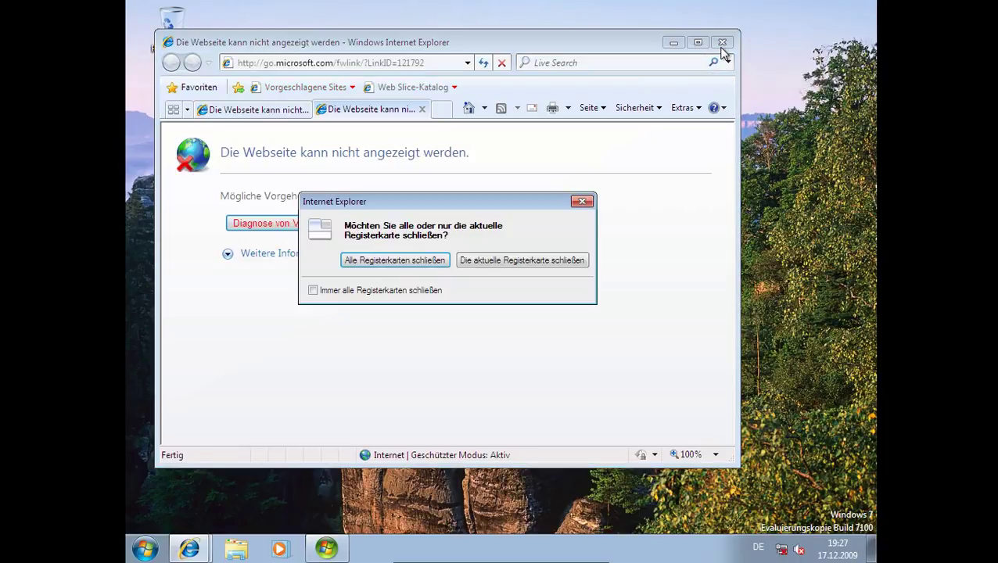
click(518, 261)
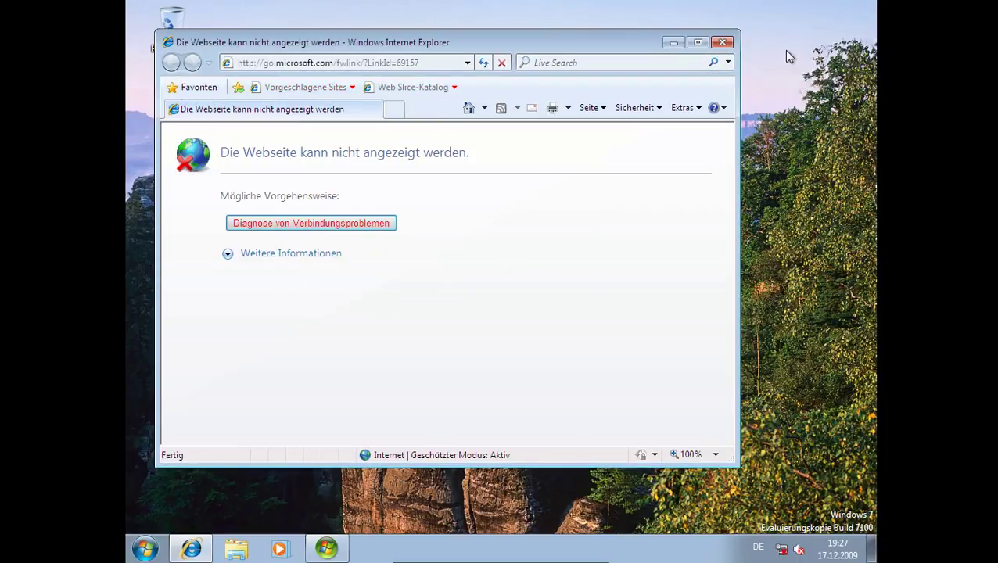
click(721, 42)
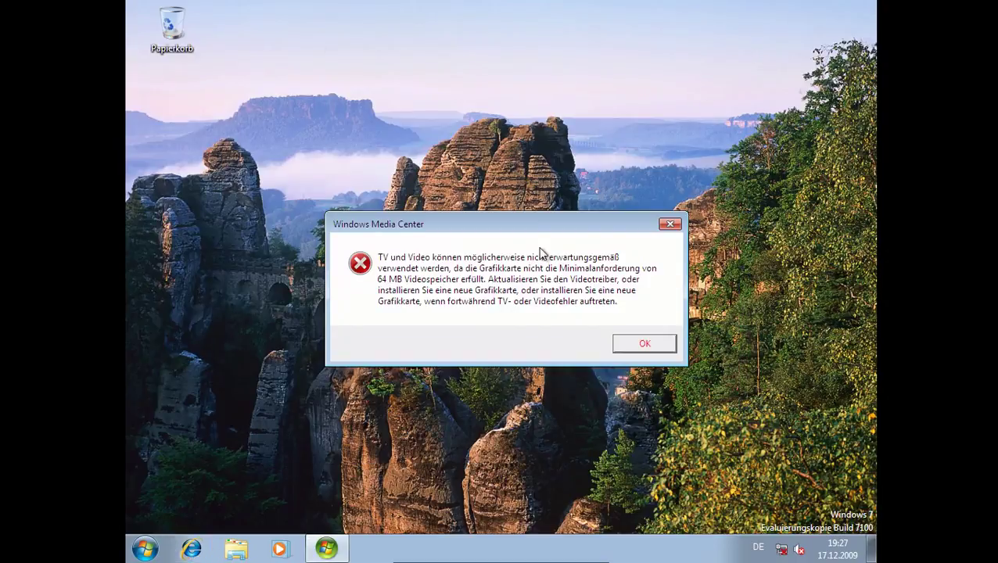
click(638, 342)
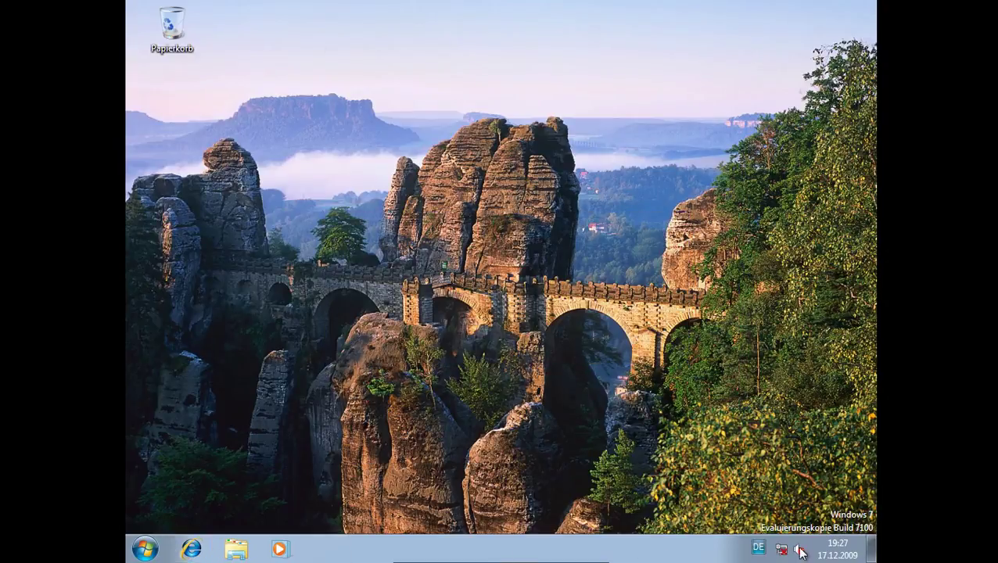
- Open Paint and brush a large black freehand curve across the canvas with handwritten letters at its lower left
click(145, 549)
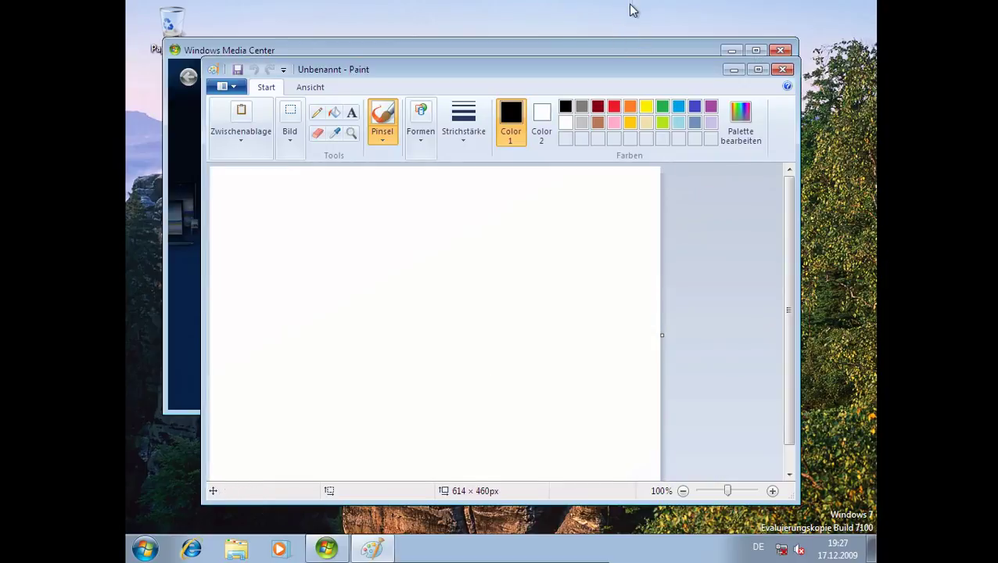
mouse_move(460, 248)
mouse_down()
mouse_move(455, 262)
mouse_move(295, 226)
mouse_move(597, 357)
mouse_move(587, 369)
mouse_up()
mouse_move(263, 345)
mouse_down()
mouse_move(263, 366)
mouse_move(297, 348)
mouse_move(317, 356)
mouse_move(325, 405)
mouse_up()
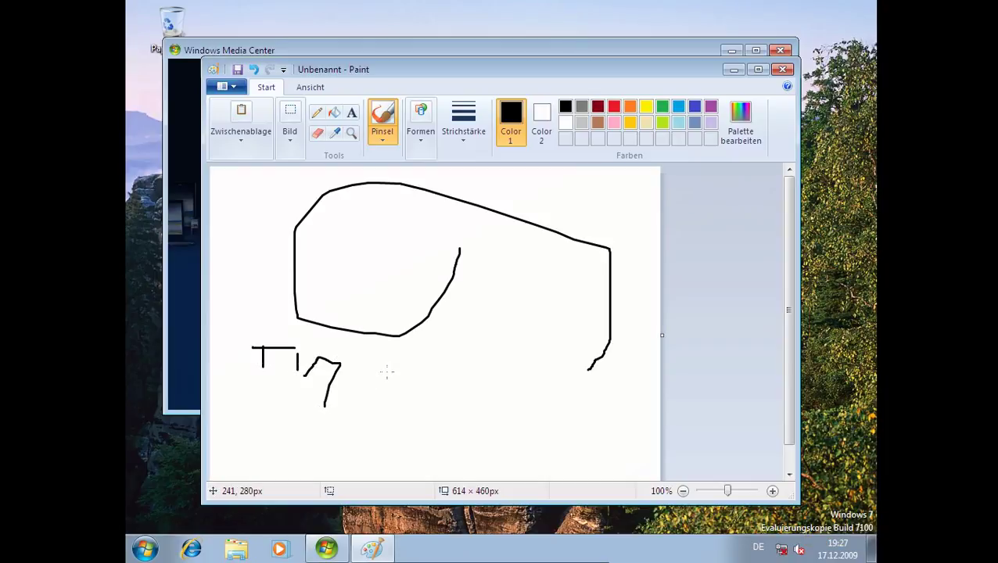
- Add the text "ITSTIME TO GO LINUX" below the curve and set its font size to 26
click(351, 112)
click(397, 370)
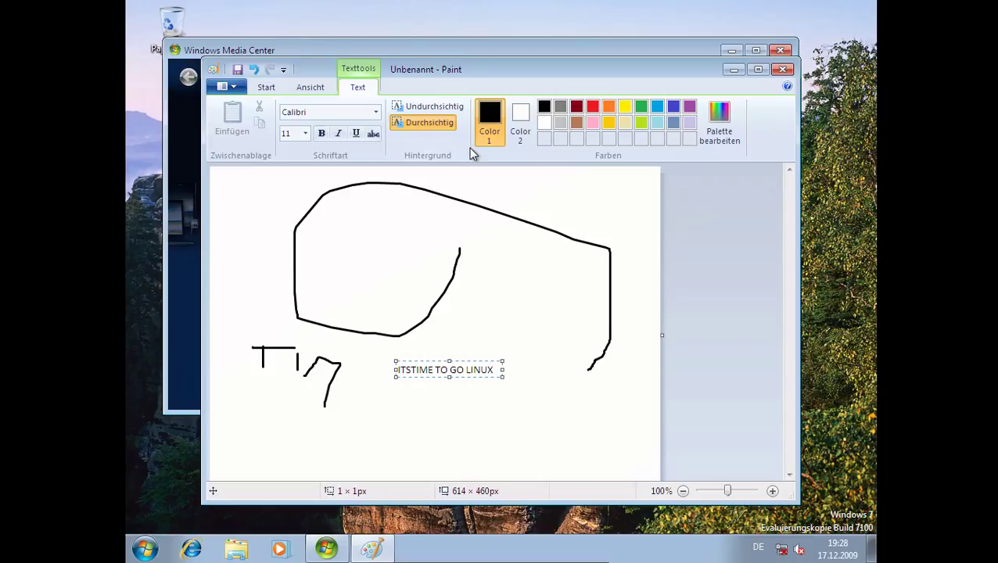
click(305, 133)
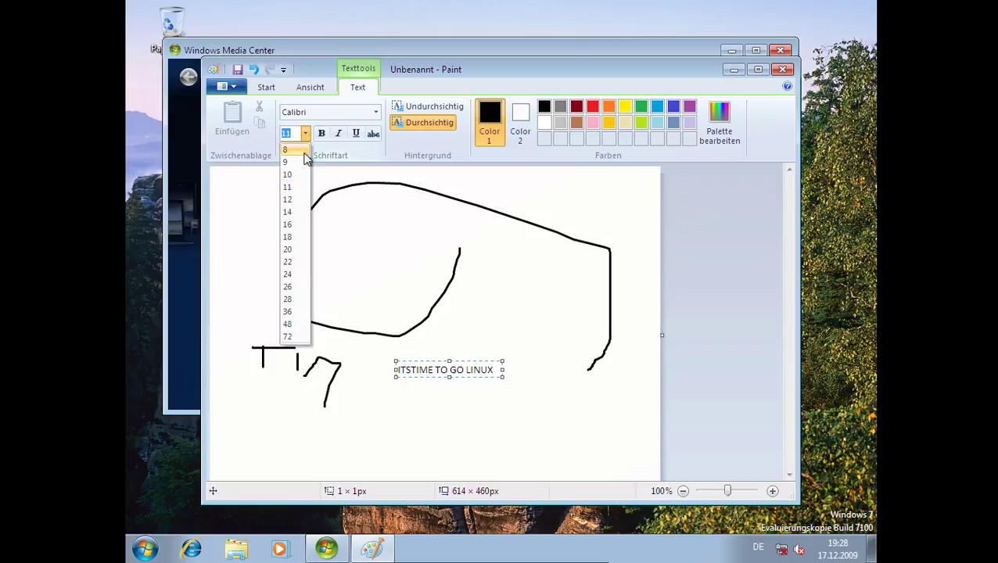
key(Escape)
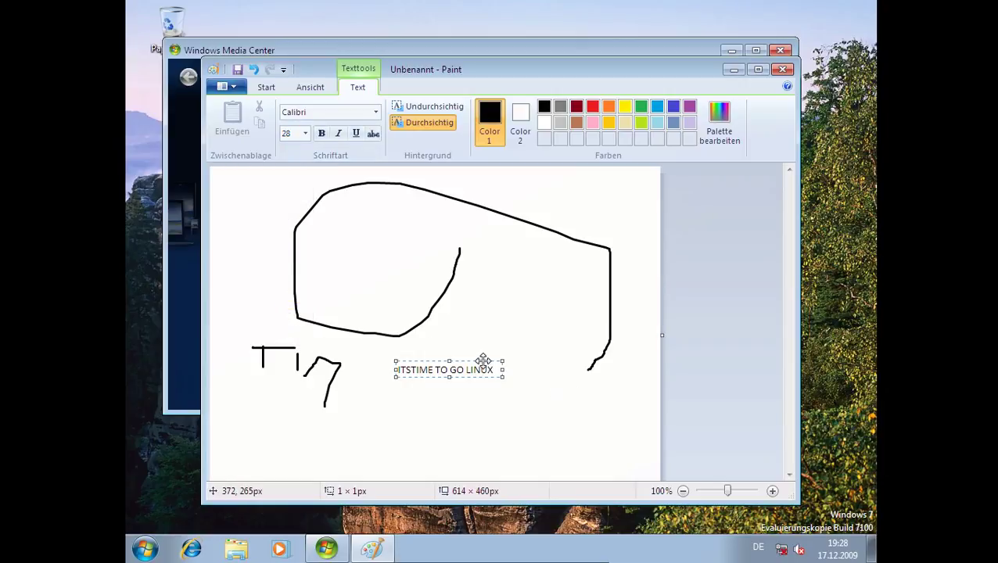
drag(494, 369, 129, 160)
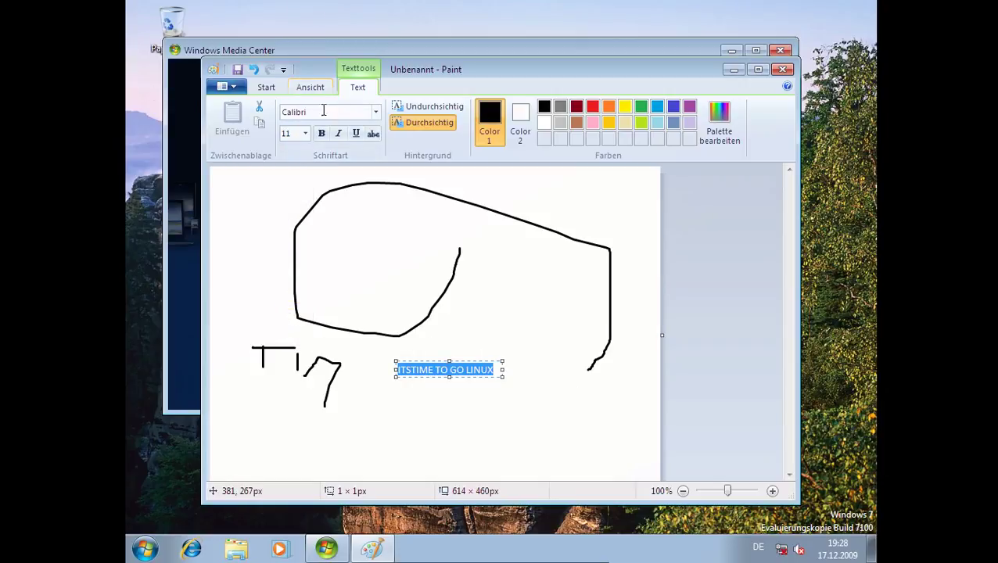
click(305, 133)
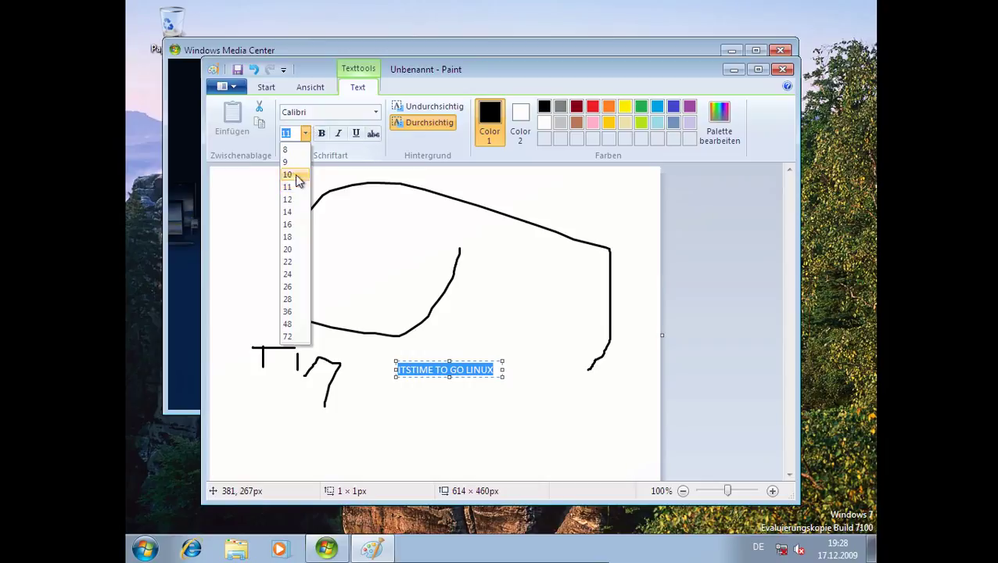
click(291, 288)
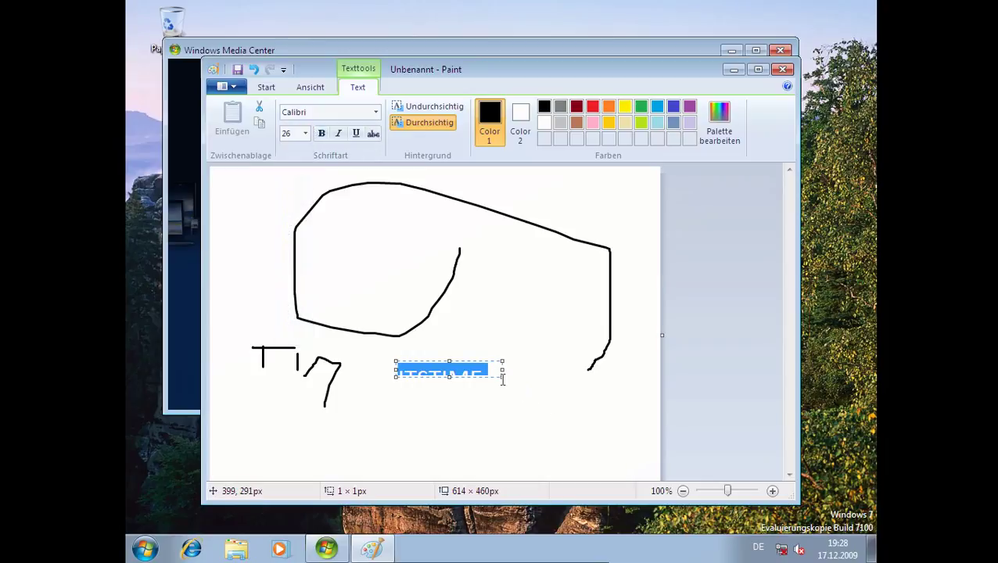
- Enlarge the text box to about 368 × 166 px and correct its wording to "ITS TIME TO GO LINUX"
drag(501, 375, 713, 478)
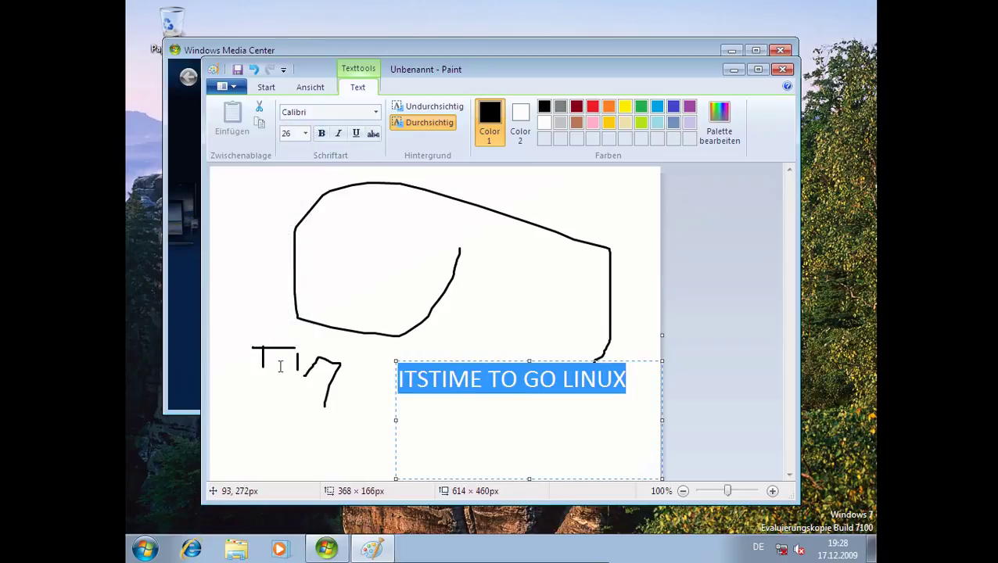
click(428, 380)
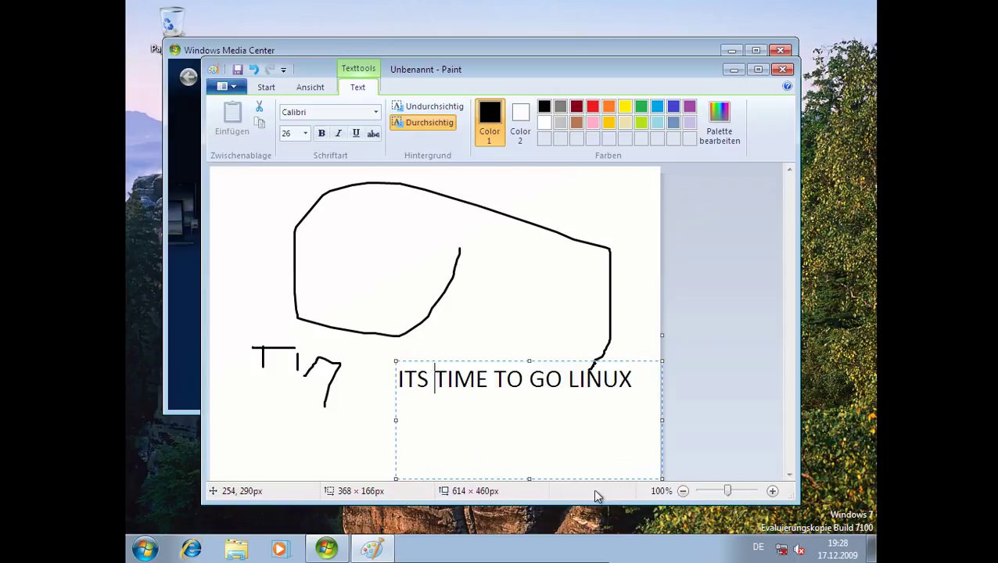
click(592, 408)
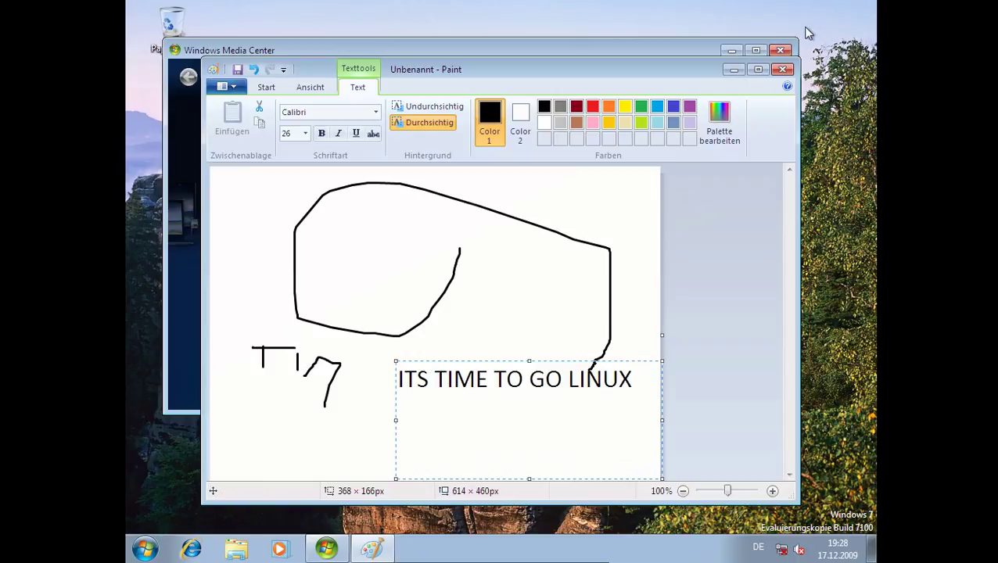
- Close Paint without saving the drawing
click(784, 69)
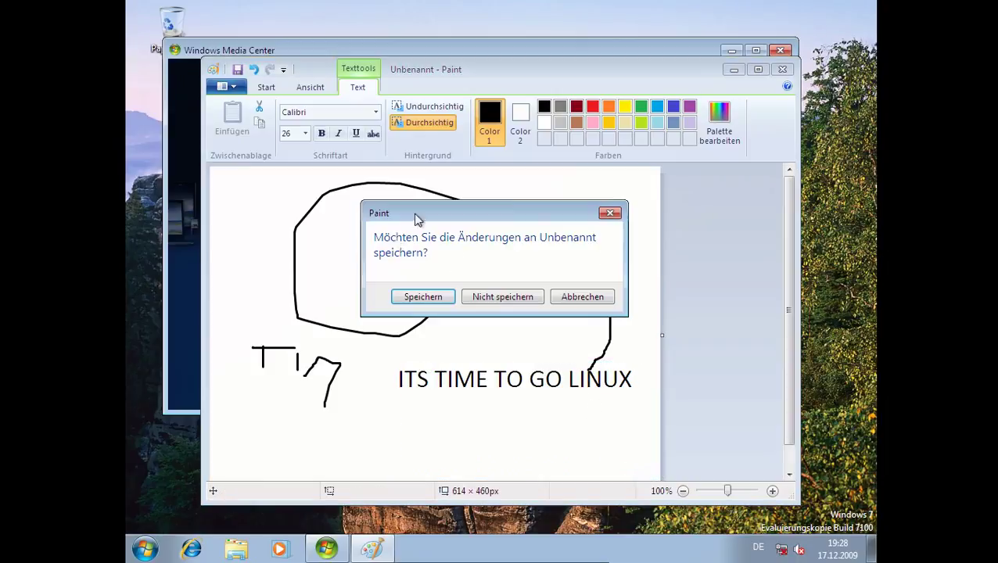
click(486, 302)
- Set up Windows Media Center with the Express option and open the Bildbibliothek under Bilder + Videos
click(482, 377)
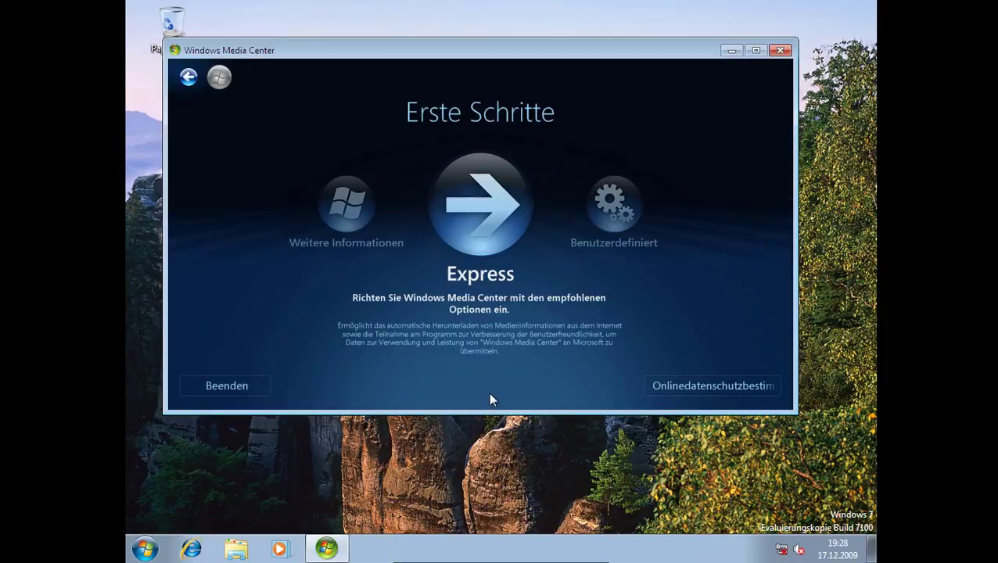
click(490, 242)
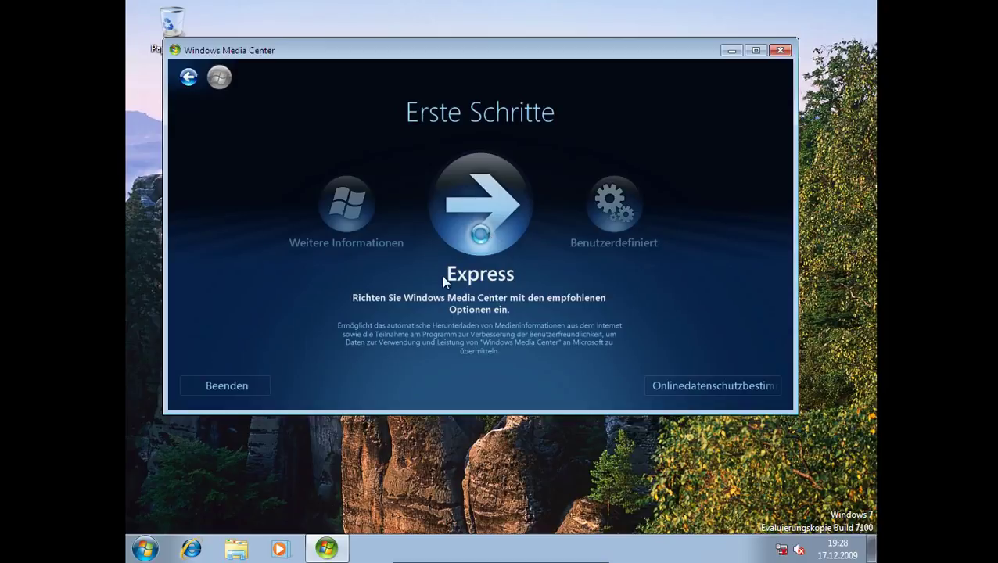
click(145, 549)
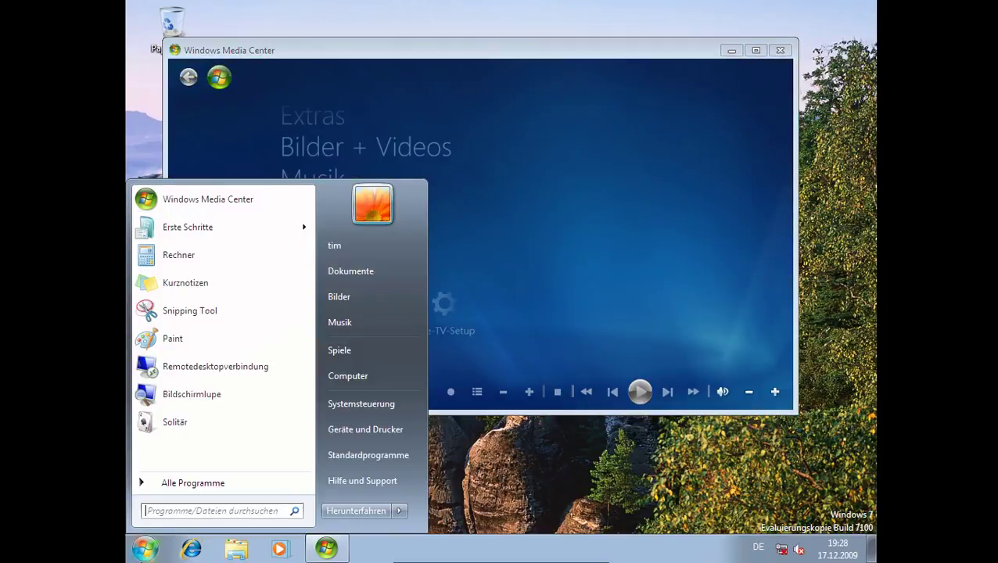
click(325, 149)
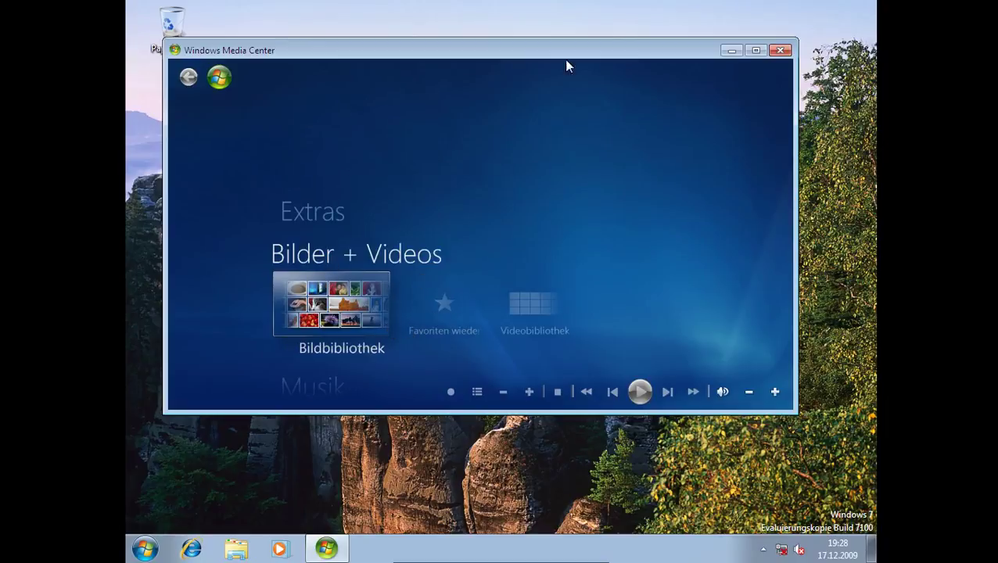
key(Return)
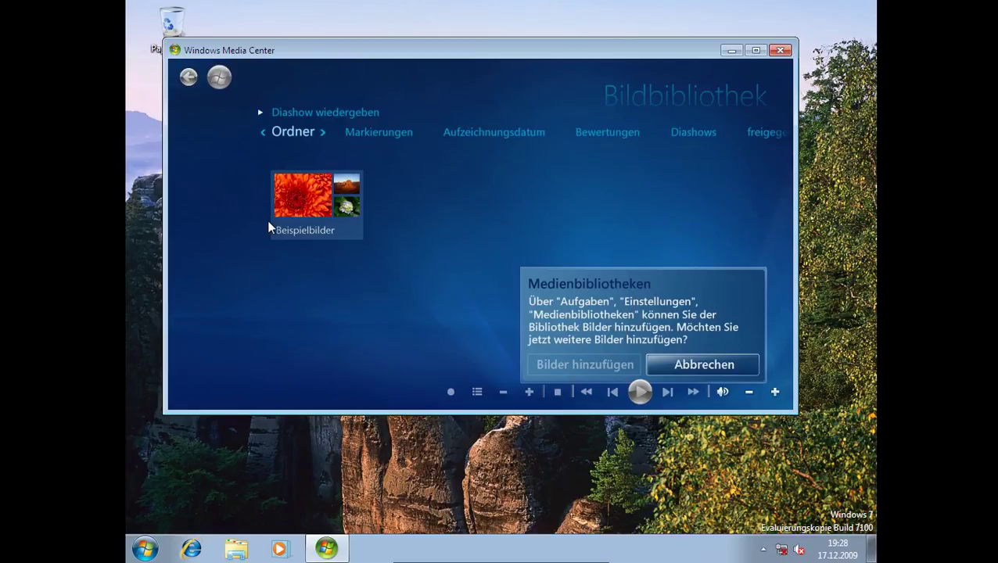
click(563, 367)
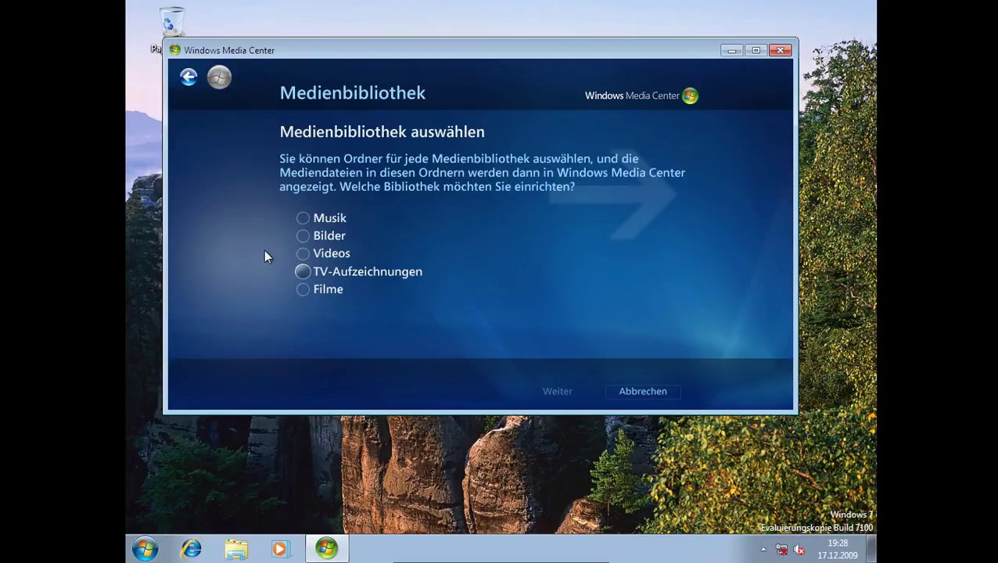
click(616, 387)
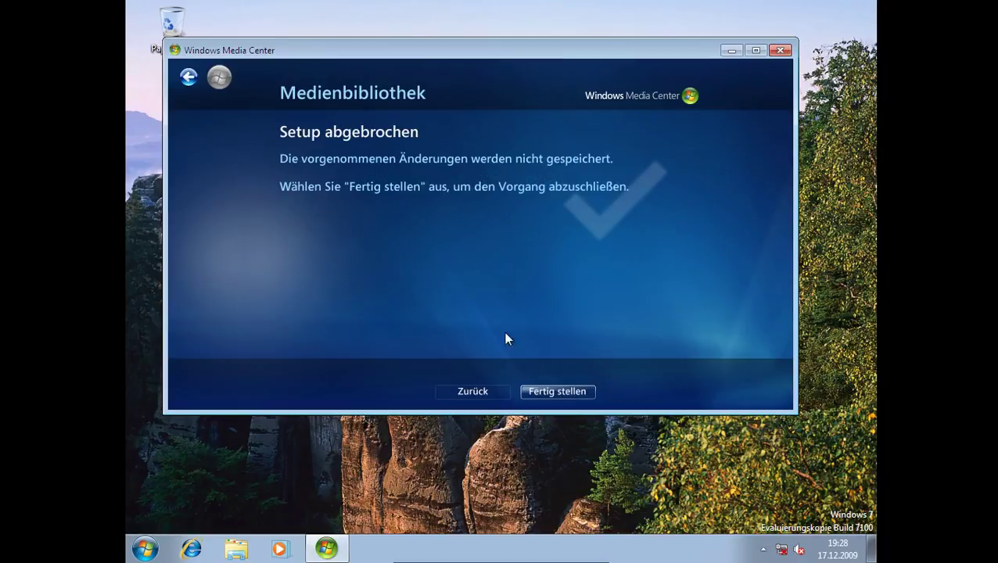
click(583, 398)
- Open the Chrysanthemum picture from the Beispielbilder folder and maximize the Media Center window
click(317, 226)
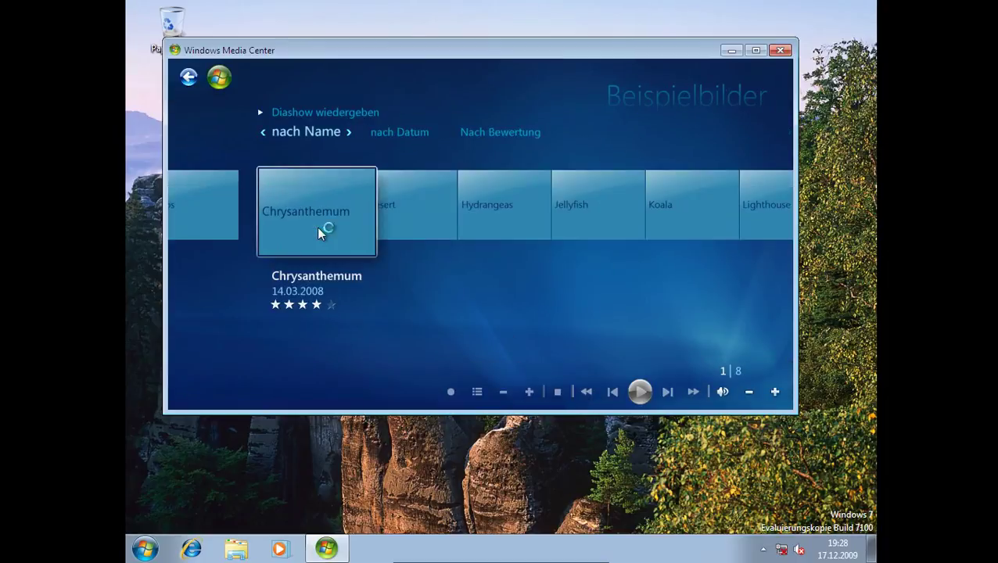
click(319, 227)
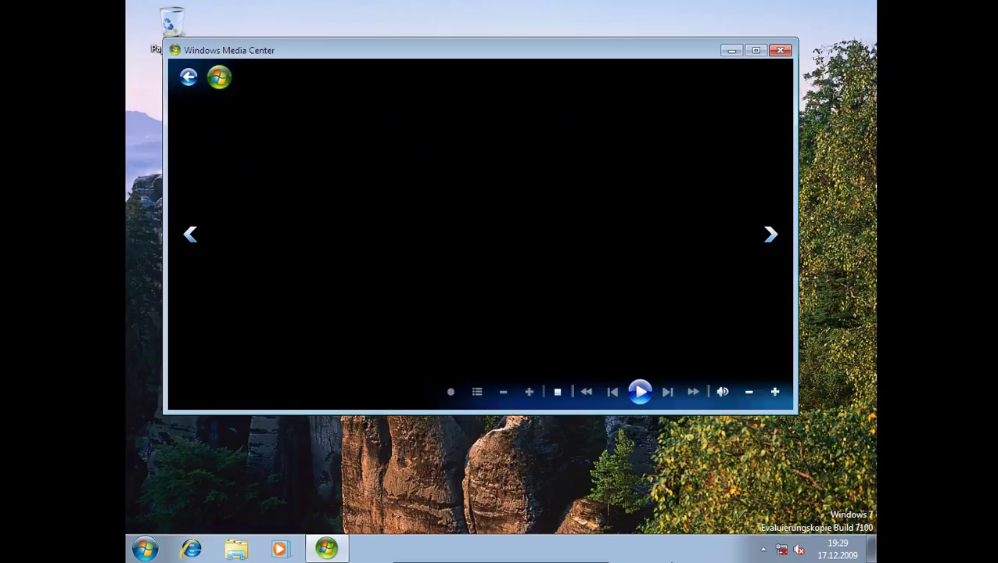
click(756, 51)
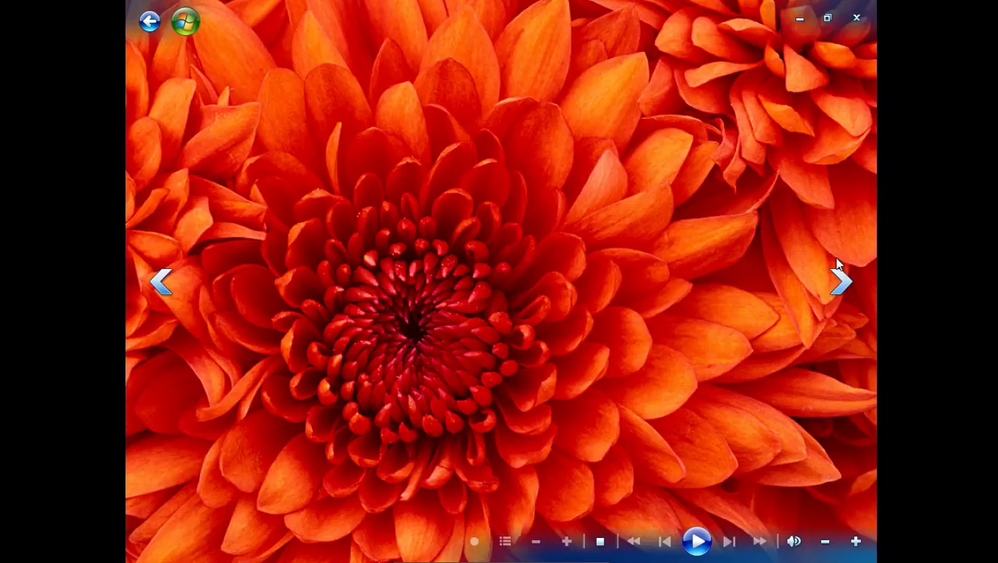
- Page forward through the sample pictures to the lighthouse photo and close Windows Media Center
click(841, 284)
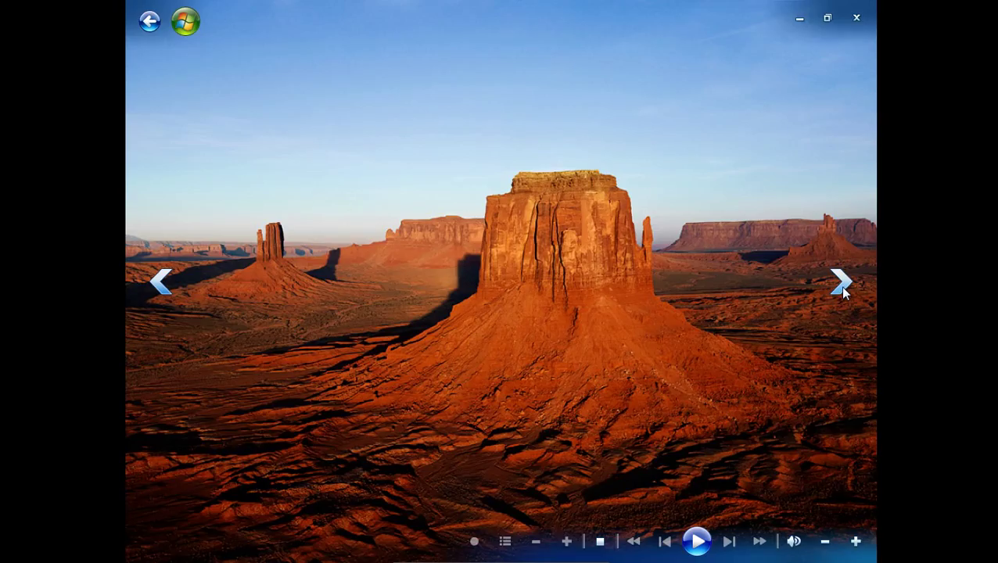
click(841, 283)
click(841, 283)
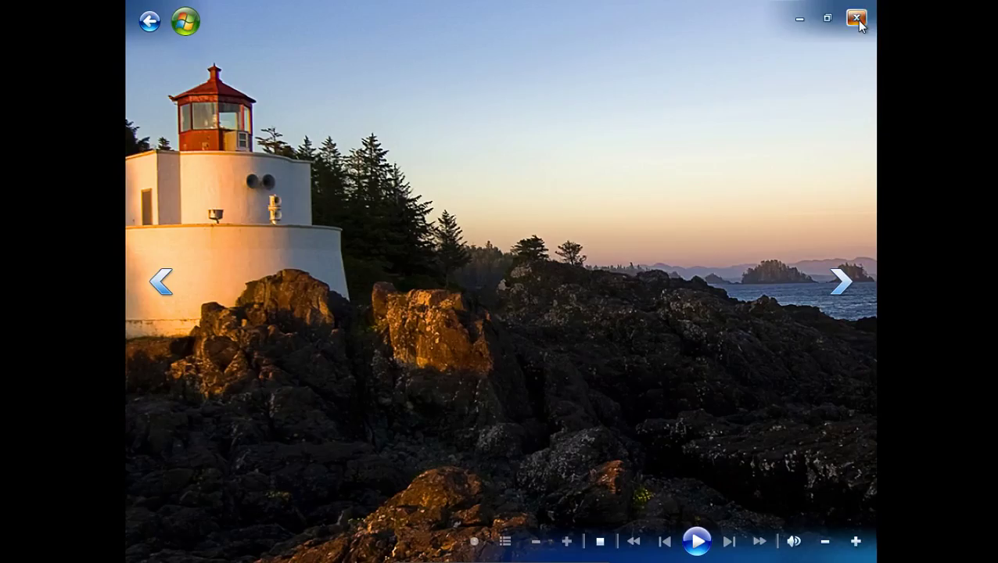
click(857, 17)
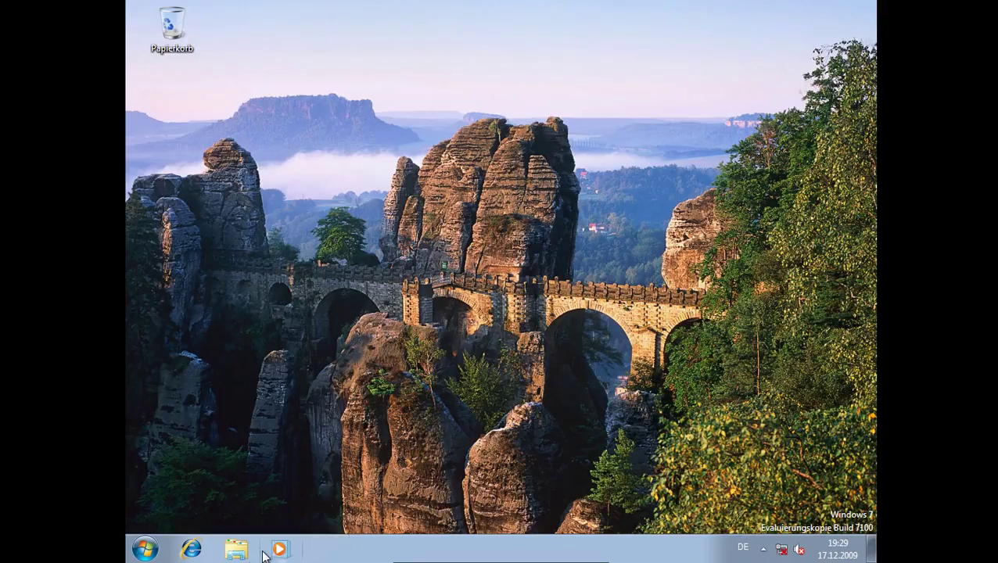
- Launch Chess Titans from the Spiele folder and dismiss its software rendering warning
click(147, 556)
click(167, 481)
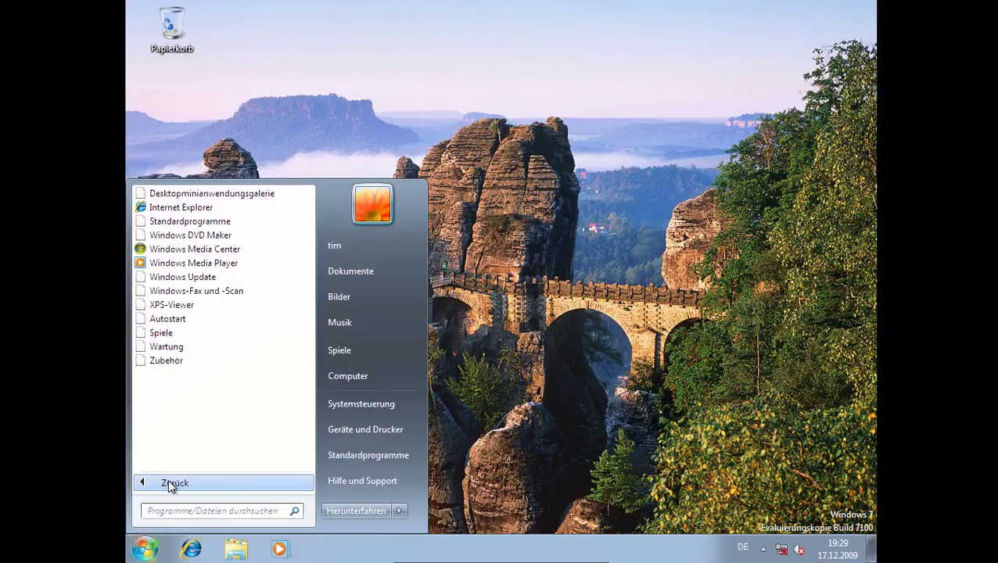
click(188, 334)
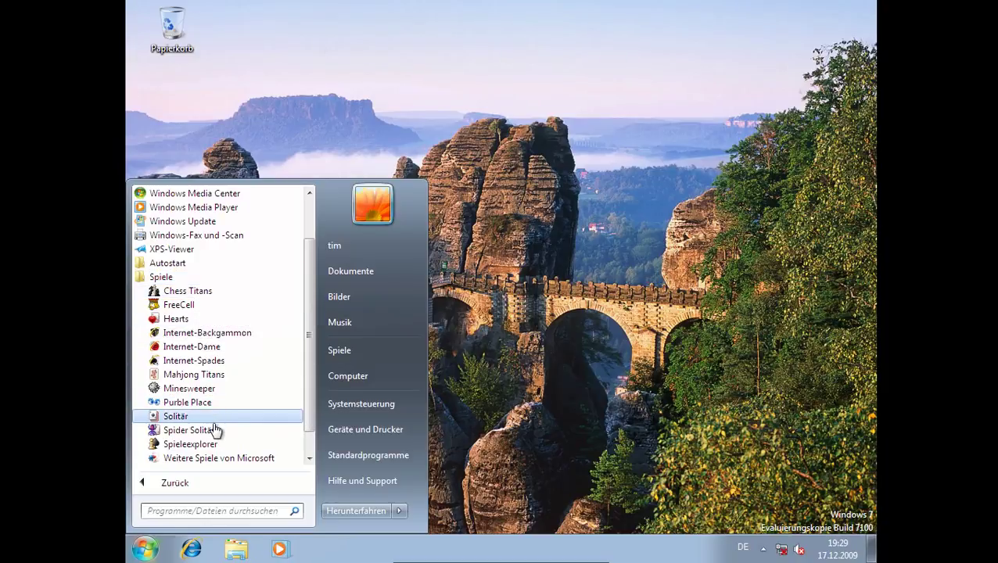
scroll(217, 430, down, 1)
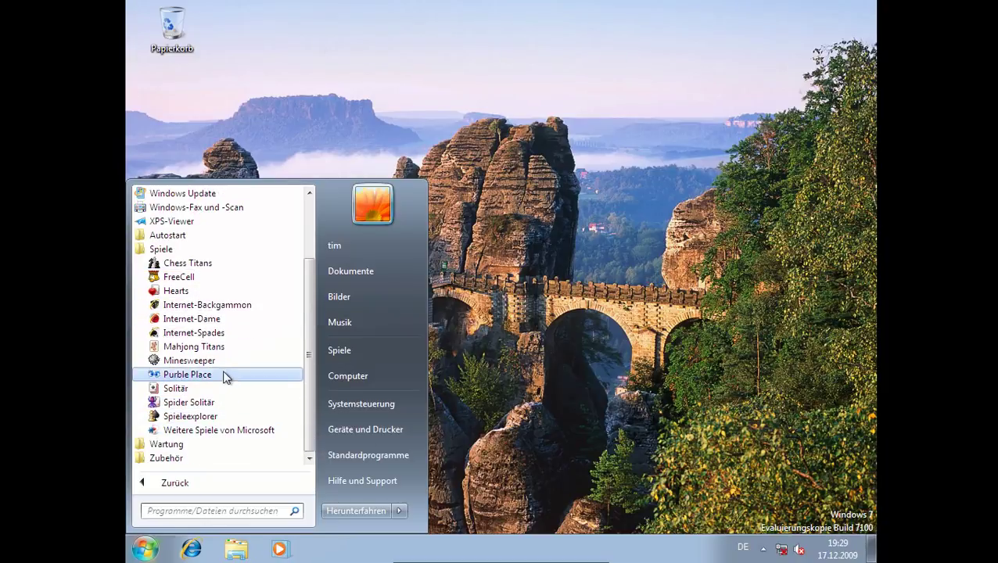
click(216, 271)
click(144, 549)
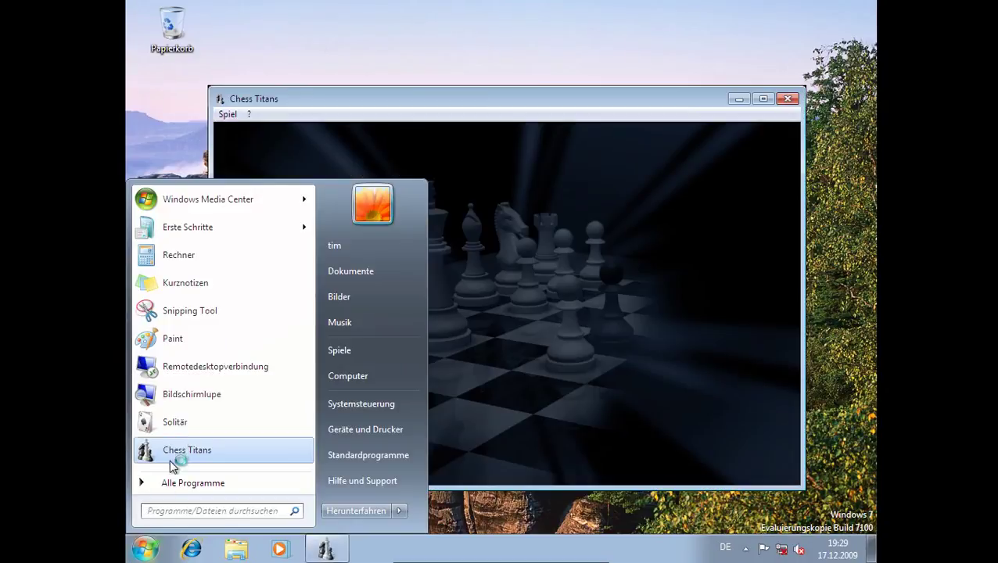
click(160, 480)
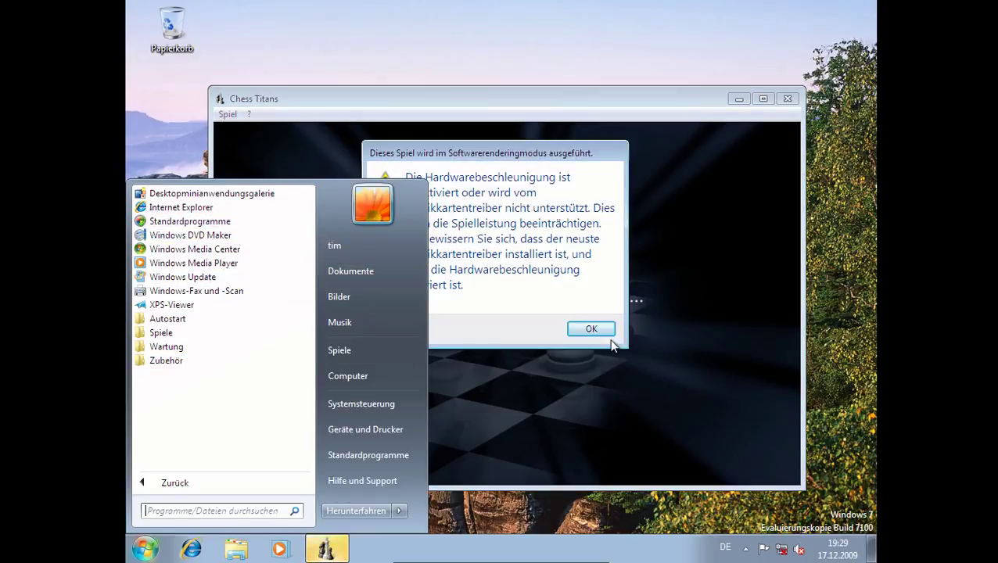
click(583, 330)
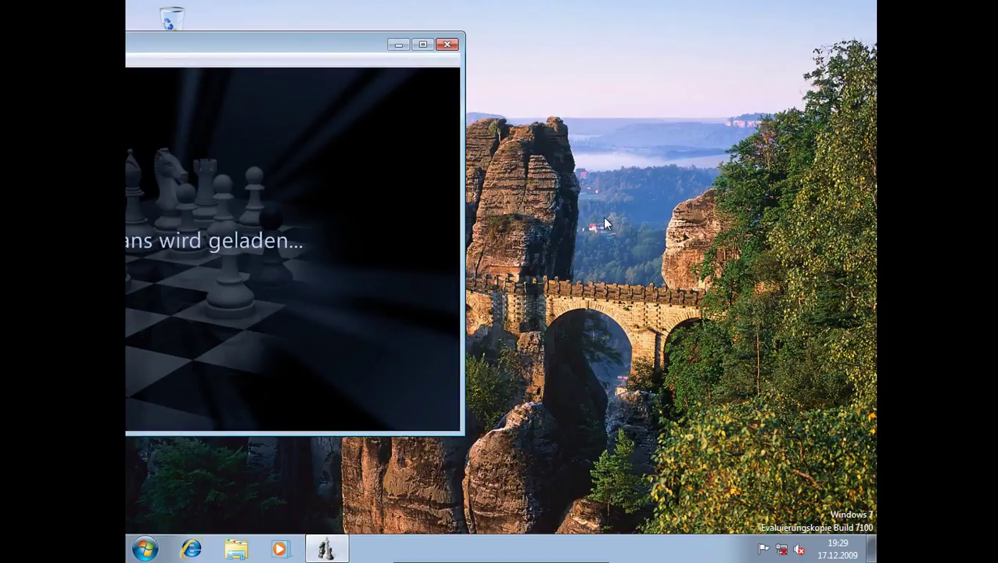
- Open the desktop gadget gallery beside the chess window and choose the Anfänger difficulty for the chess game
right_click(603, 218)
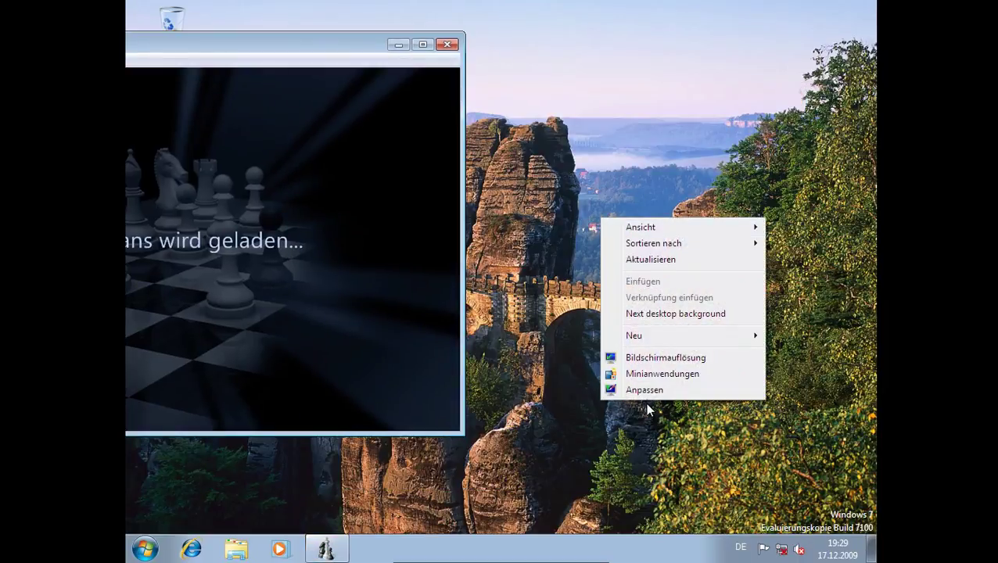
click(662, 374)
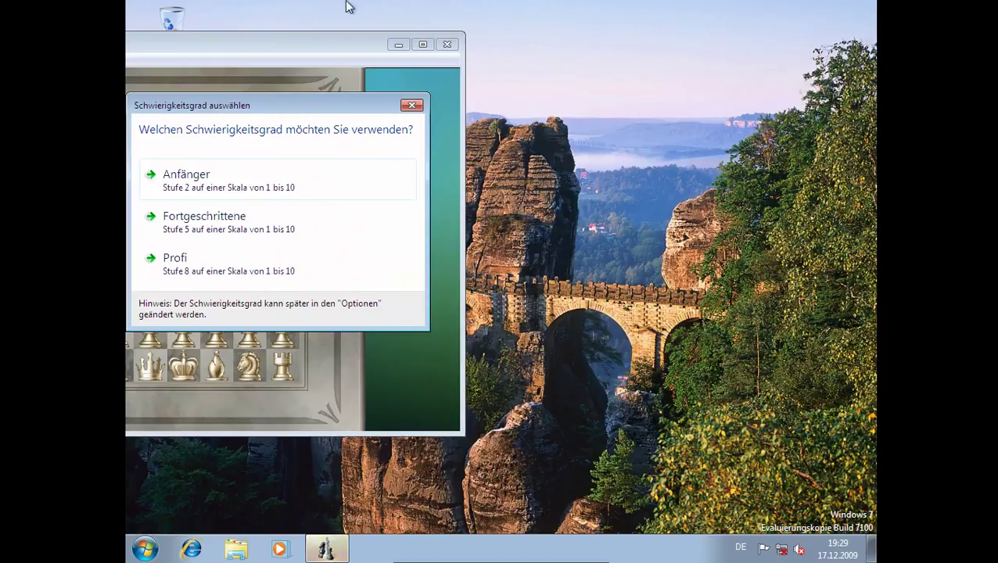
click(187, 188)
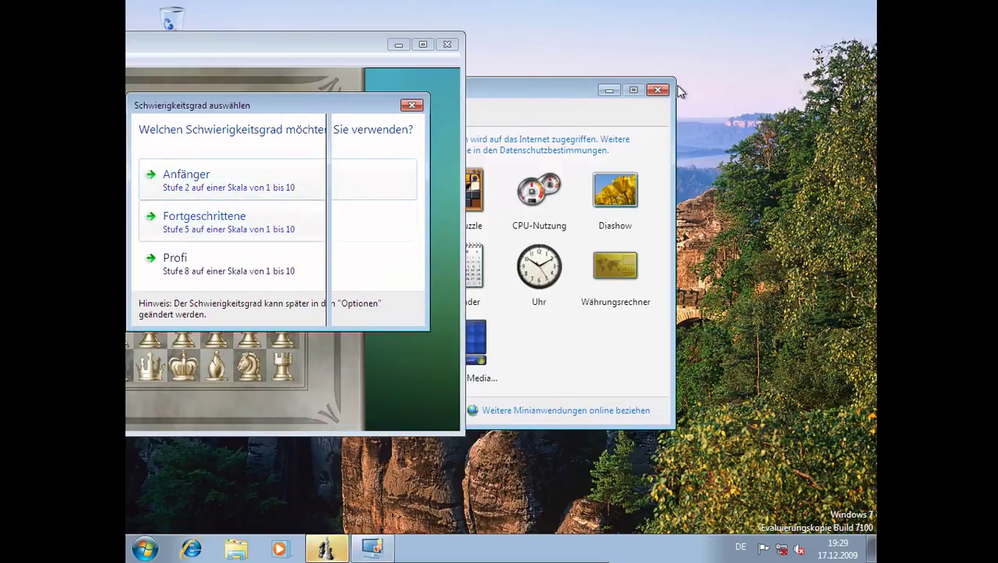
drag(581, 89, 742, 95)
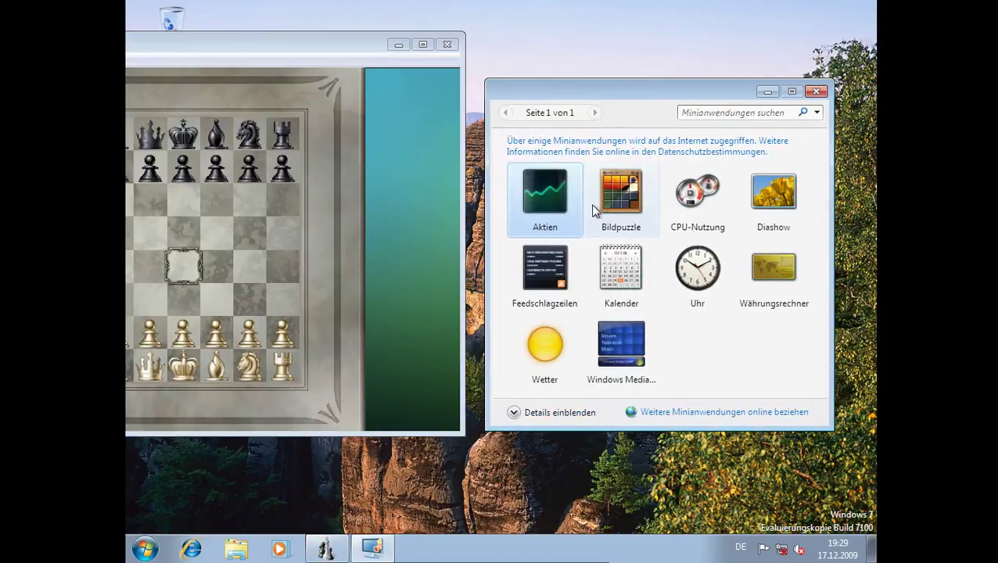
- Add the Uhr, Wetter, Windows Media Center and Kalender gadgets to the desktop
drag(687, 295, 823, 429)
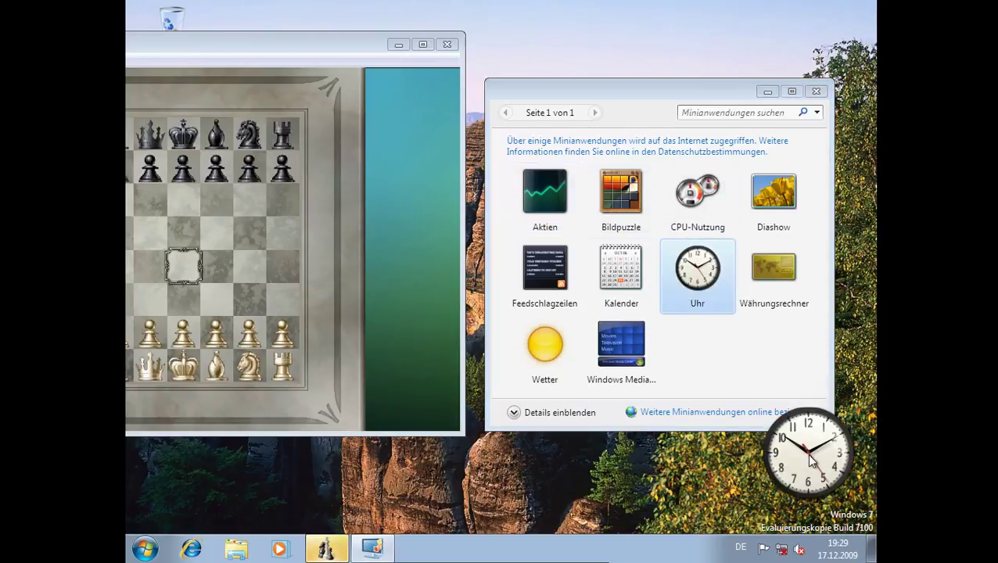
double_click(545, 346)
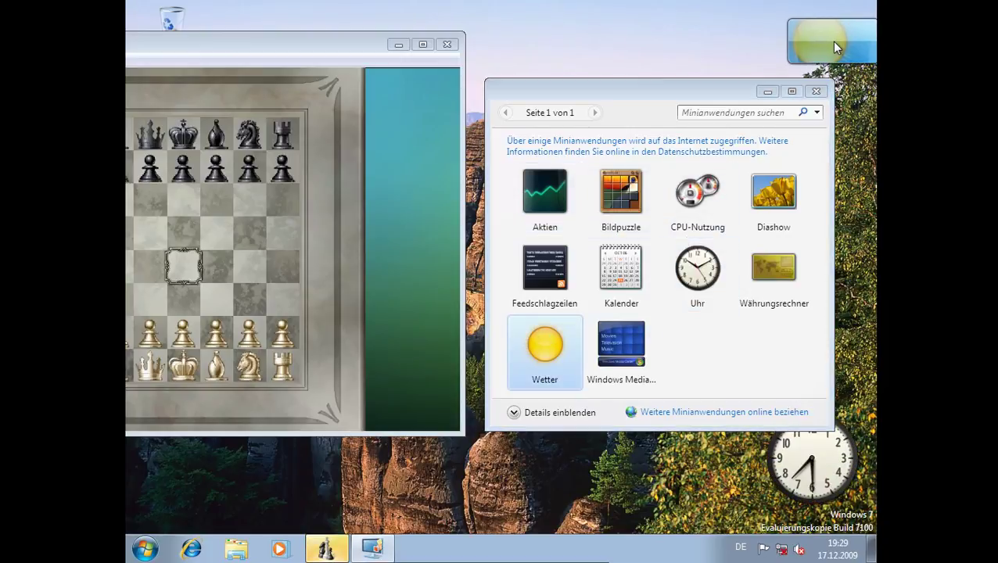
drag(596, 381, 606, 449)
double_click(588, 302)
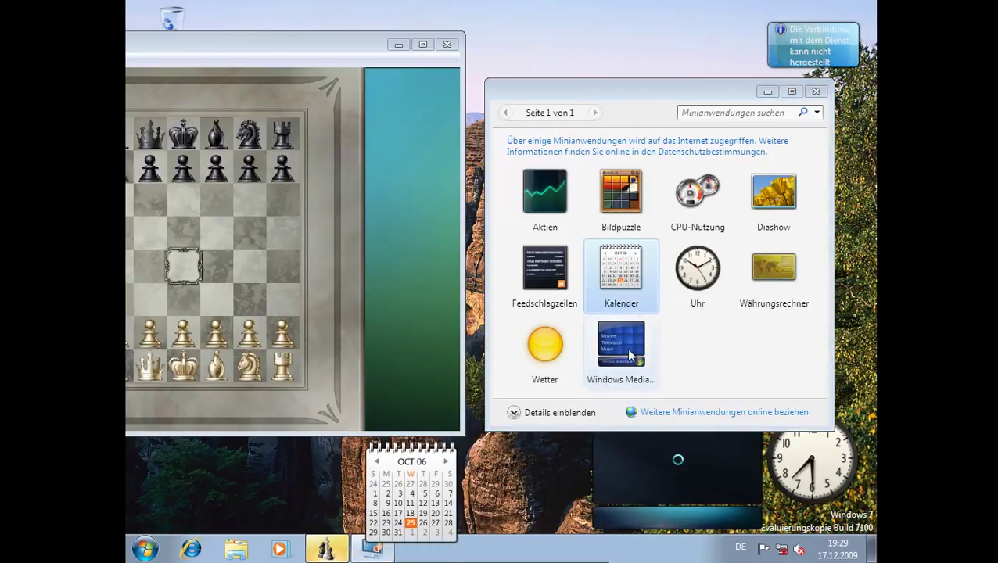
- Add the Währungsrechner, Aktien and CPU-Nutzung gadgets to the desktop and close the gadget gallery
drag(773, 270, 635, 8)
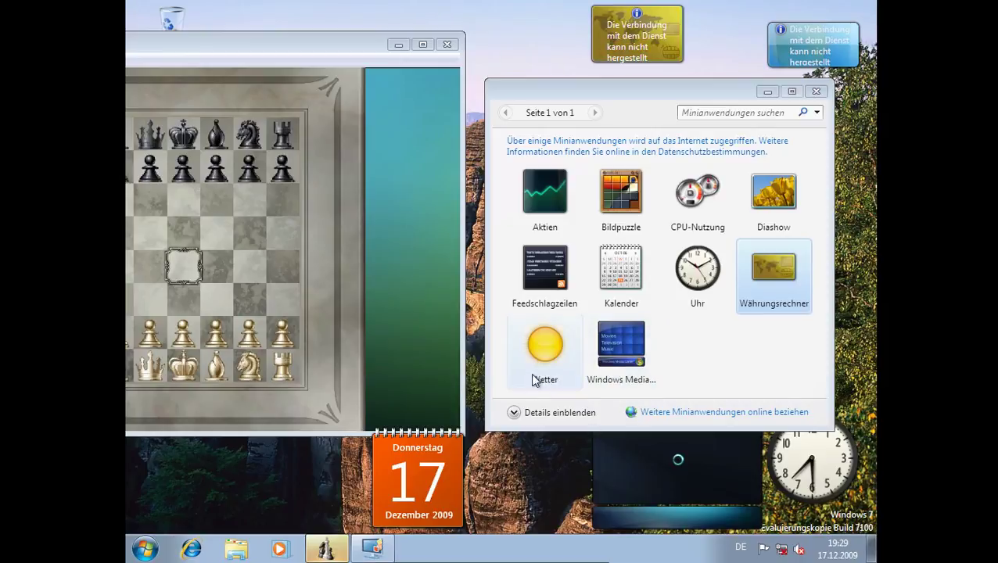
double_click(548, 189)
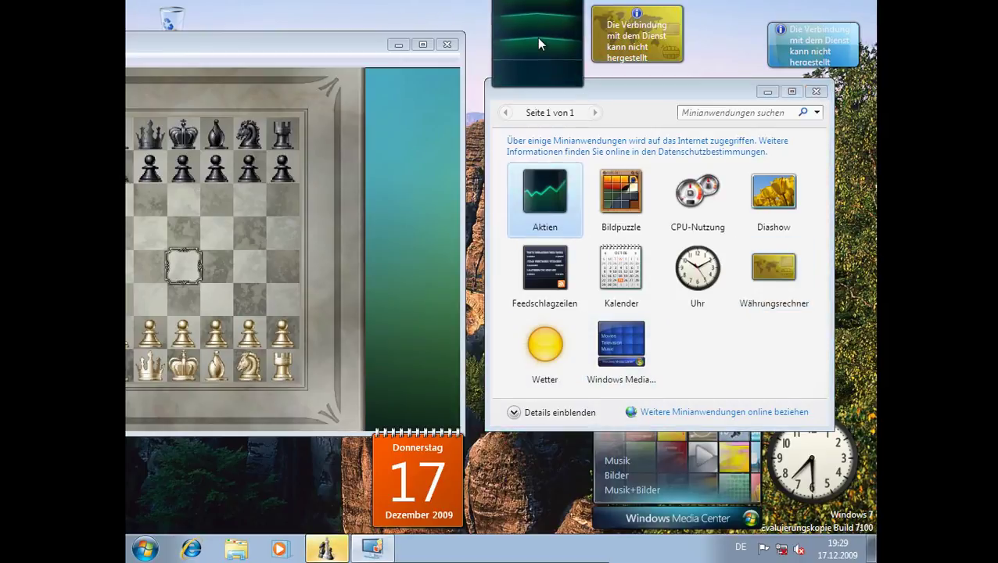
drag(692, 192, 760, 75)
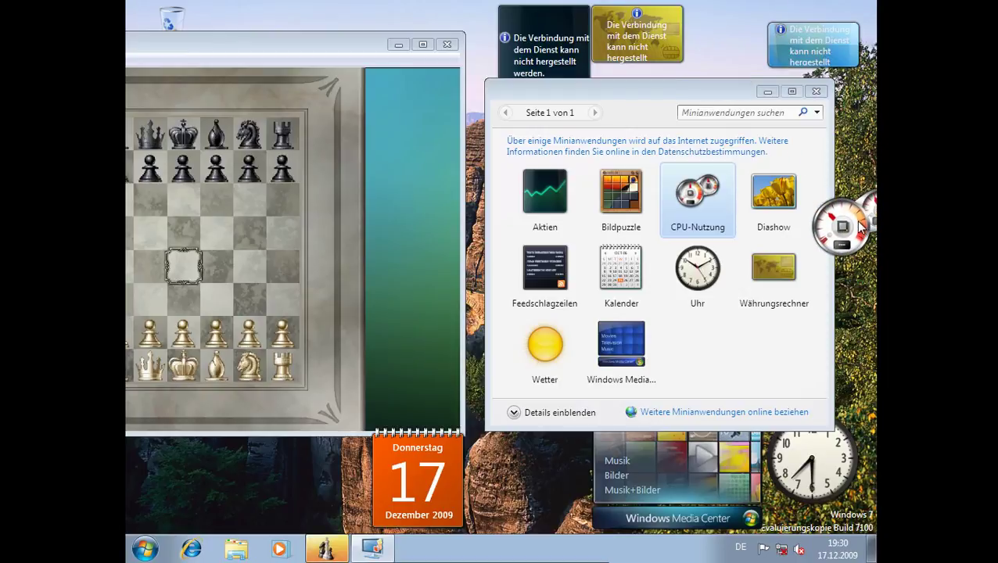
click(817, 90)
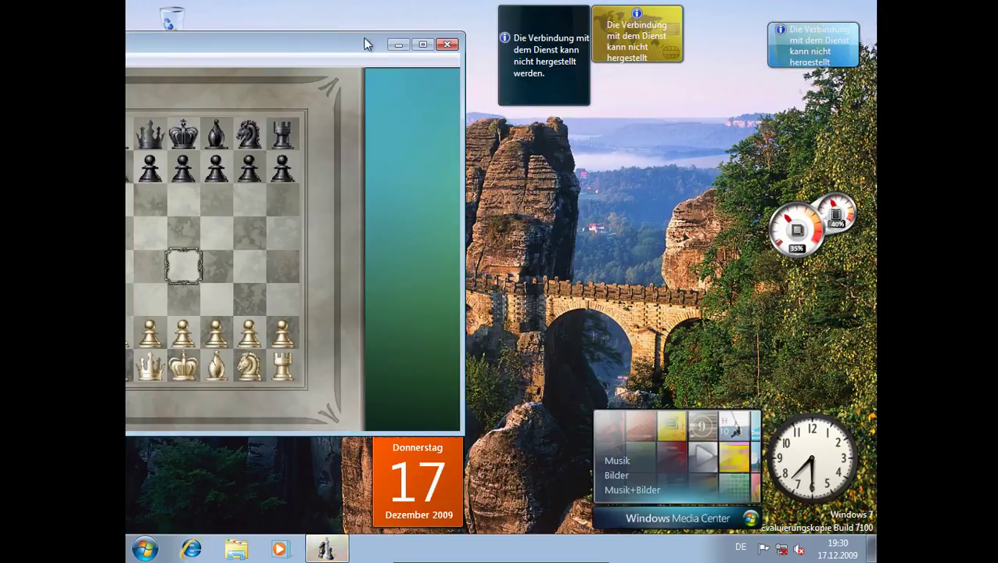
- Bring the Chess Titans window fully into view, close it and shut down Windows
drag(368, 42, 372, 44)
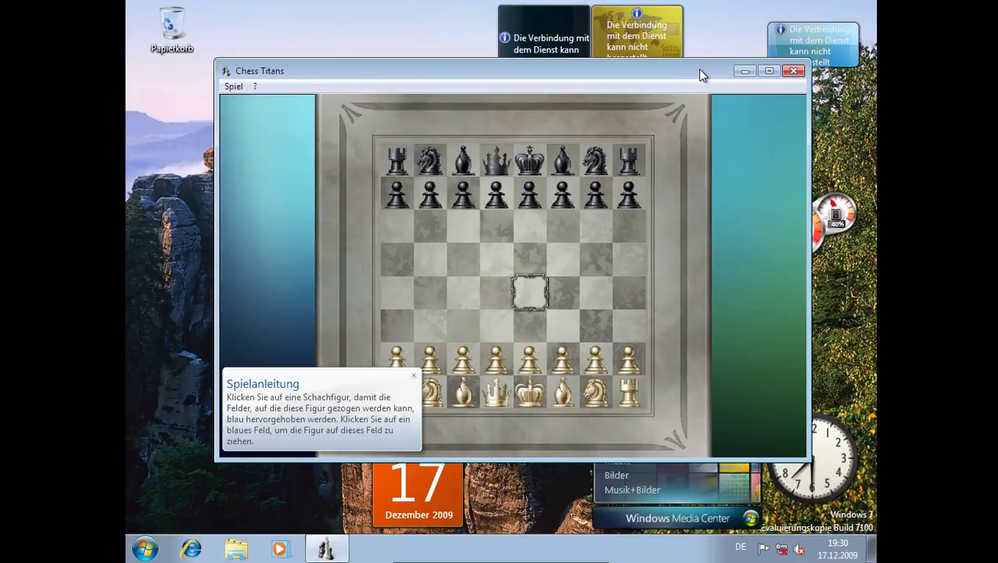
click(791, 72)
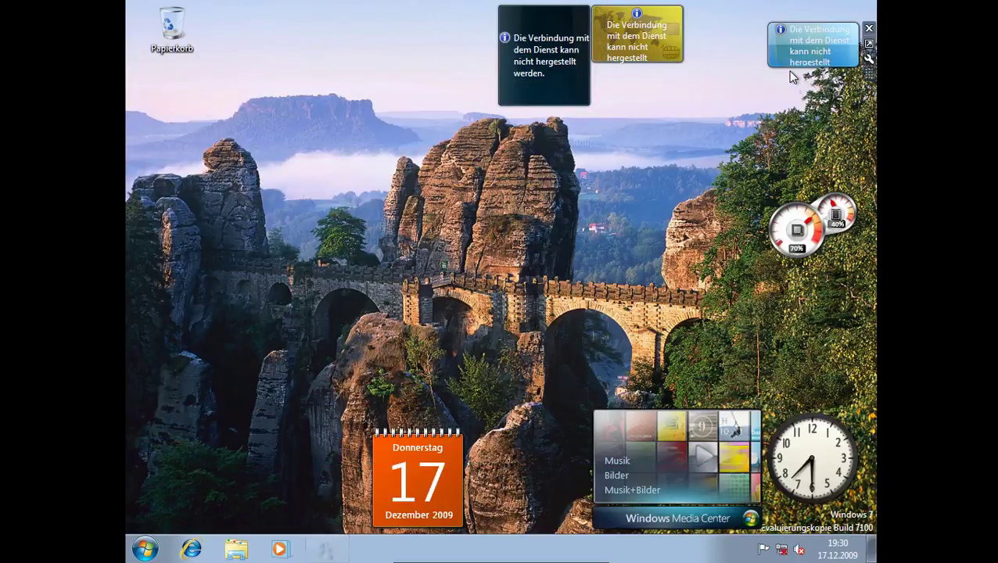
click(136, 554)
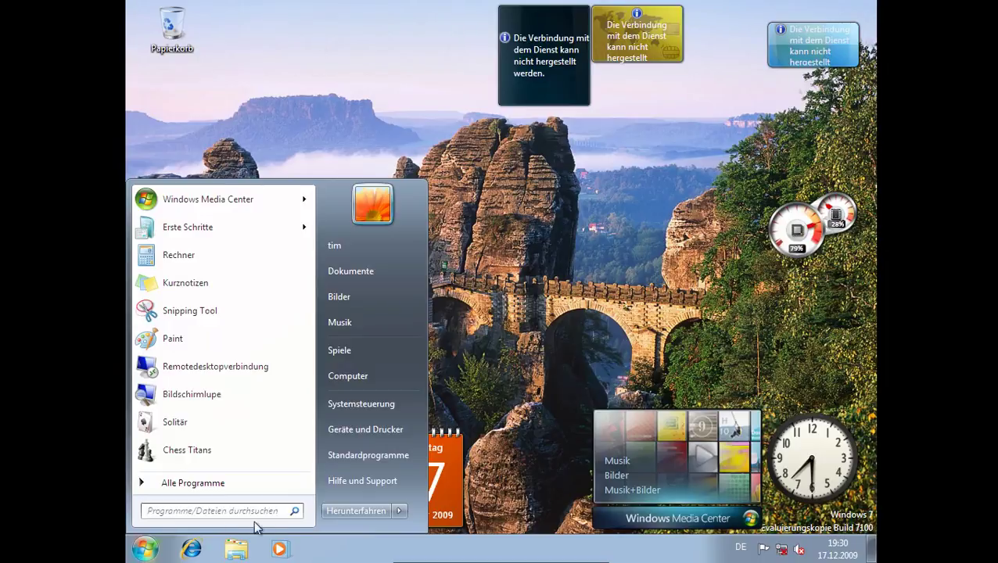
click(331, 513)
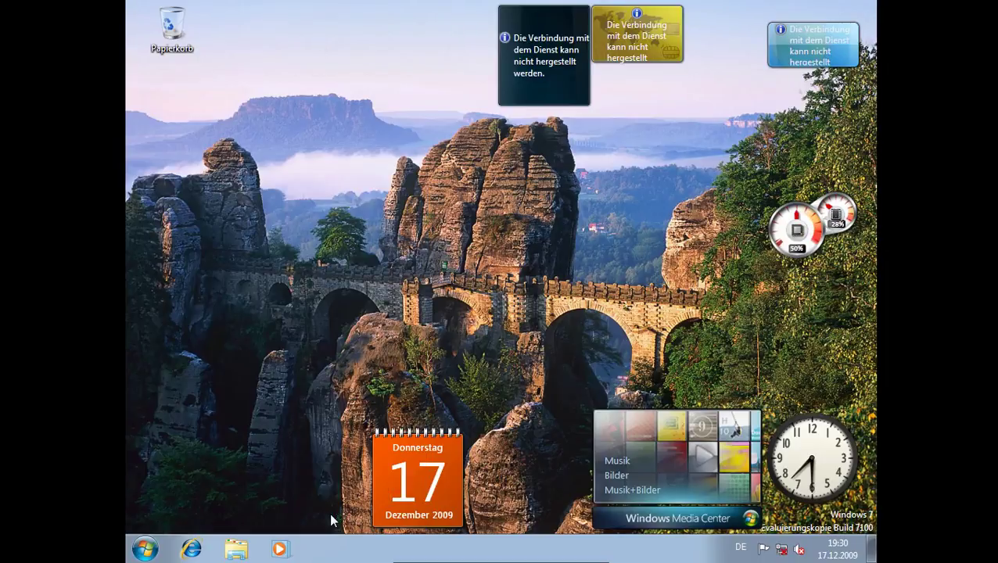